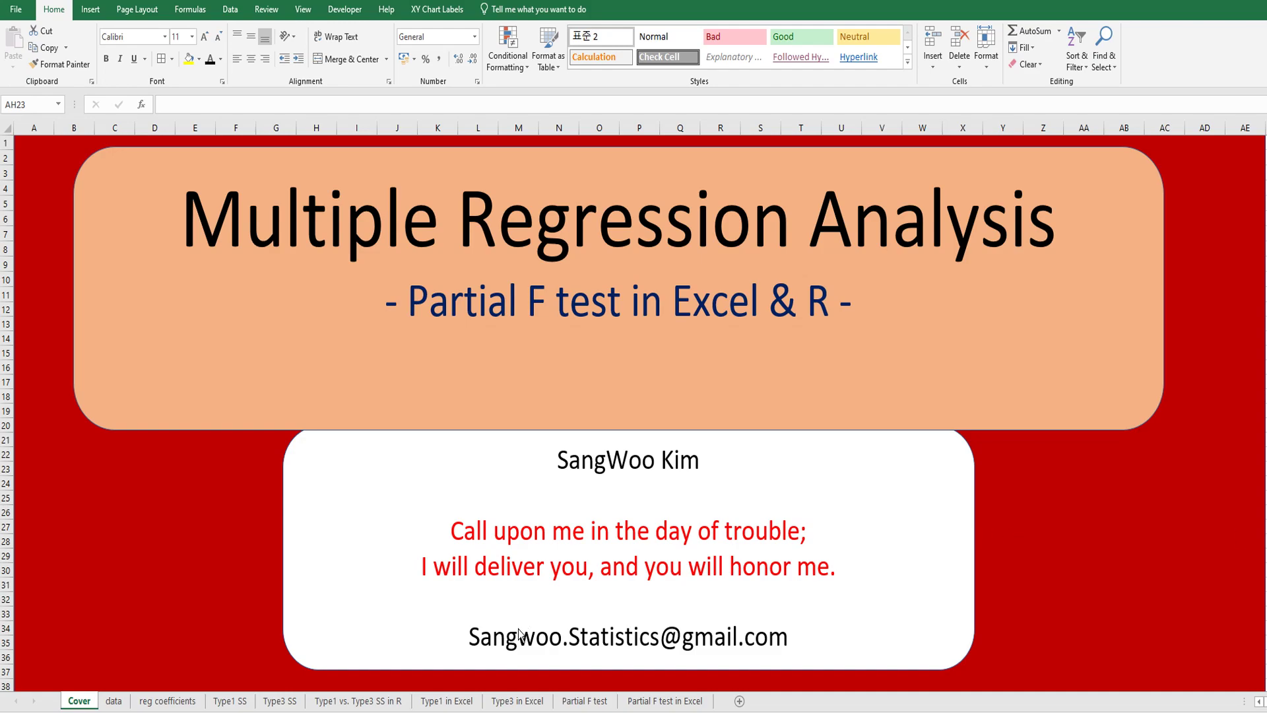
- Switch to the Partial F test sheet with its definition and R anova output (F = 3.6132, 7.7116)
{"action": "left_click", "coordinate": [574, 701]}
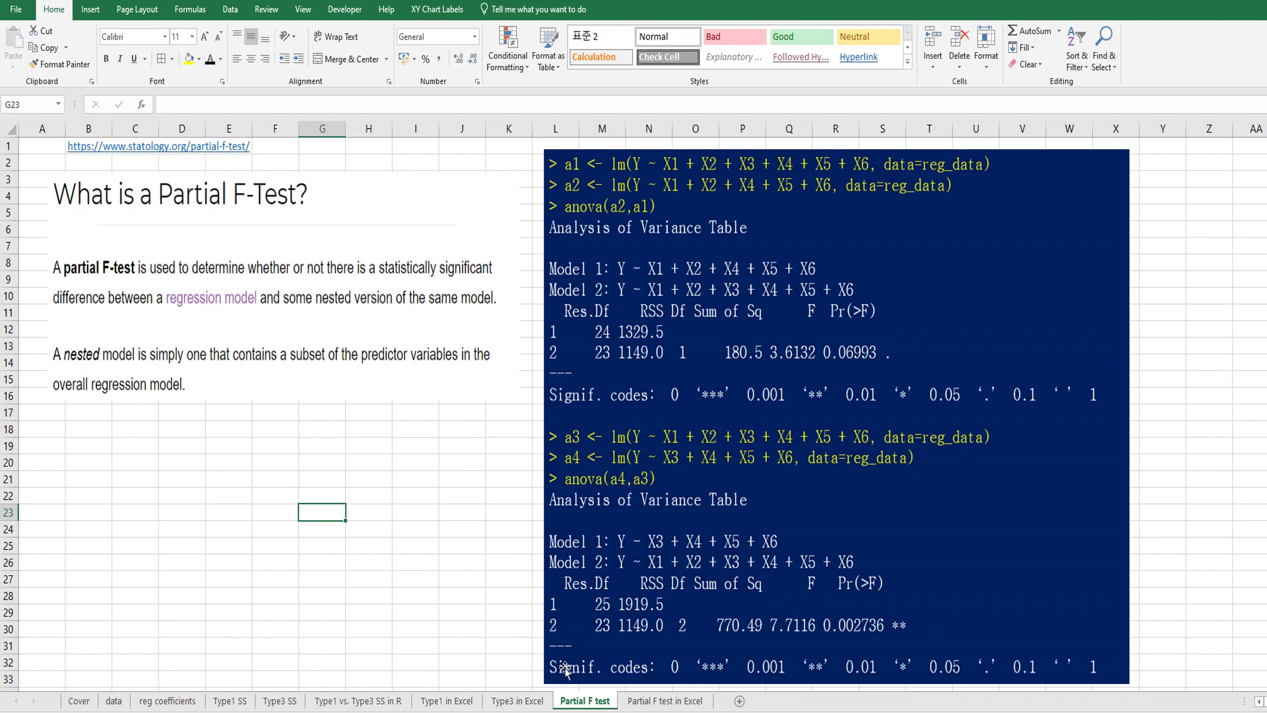
{"action": "left_click", "coordinate": [527, 701]}
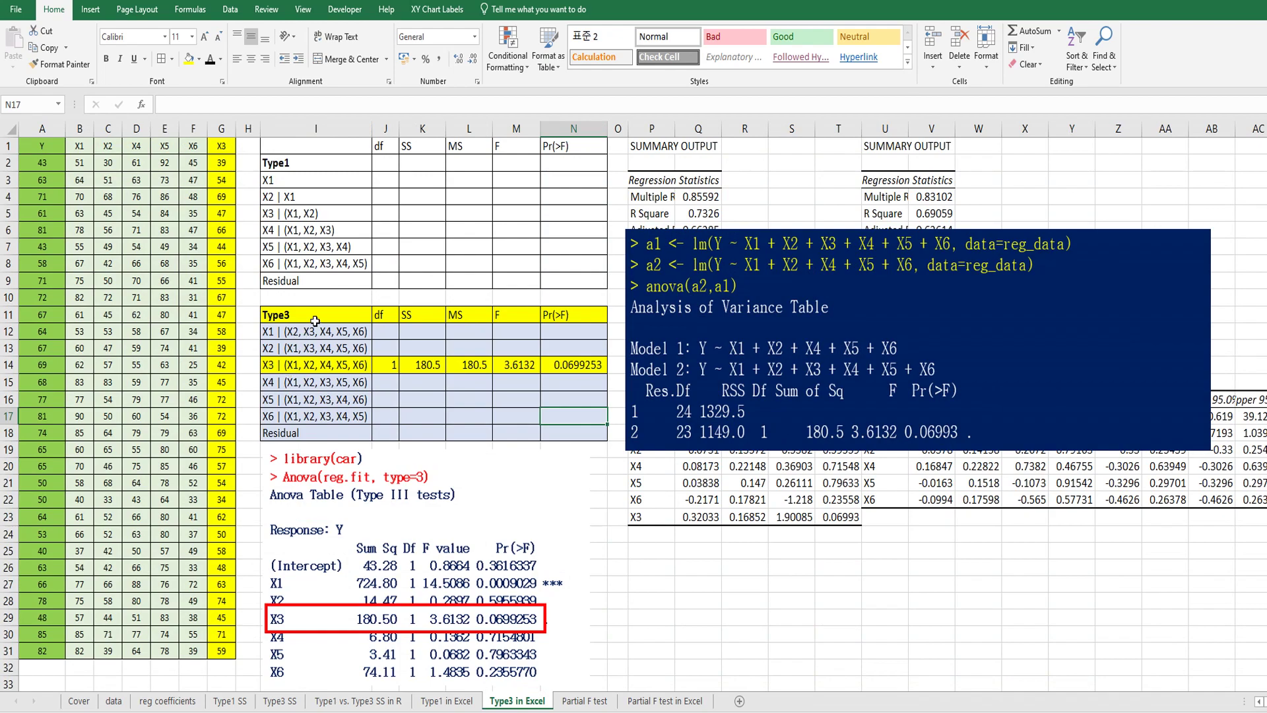
{"action": "left_click_drag", "start_coordinate": [723, 351], "coordinate": [730, 371]}
{"action": "left_click_drag", "start_coordinate": [427, 367], "coordinate": [580, 365]}
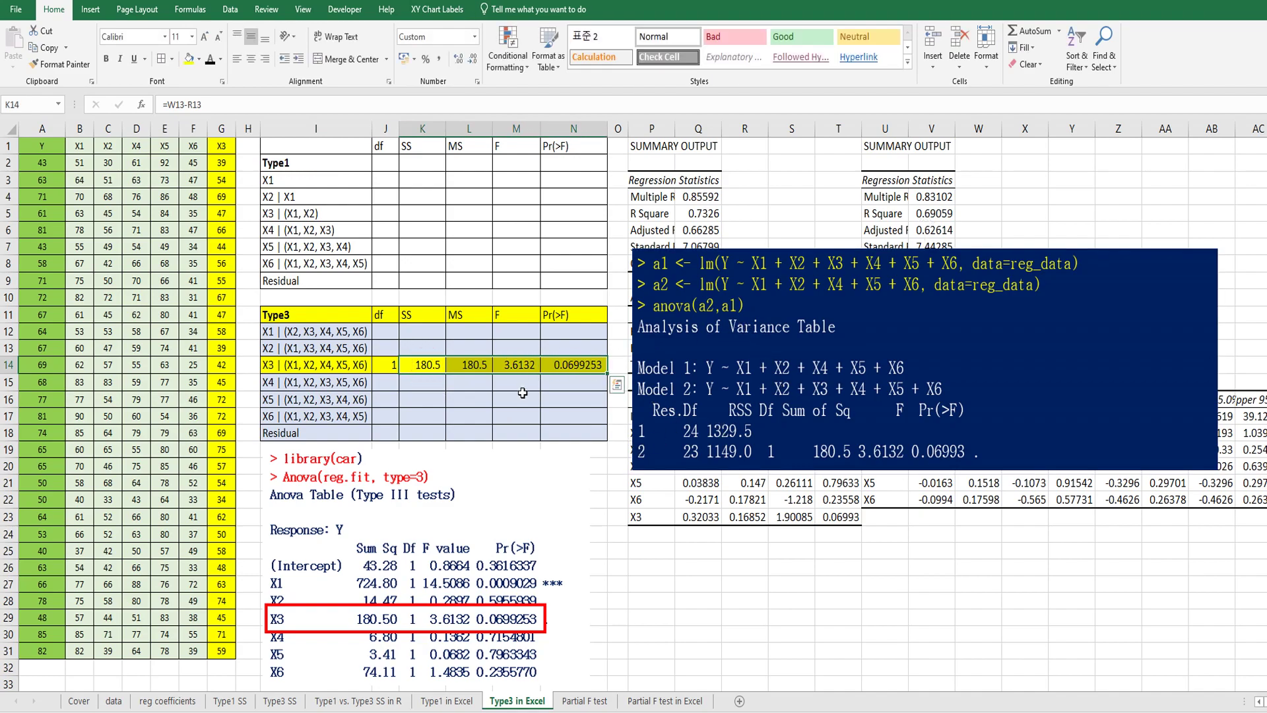
{"action": "left_click", "coordinate": [472, 398]}
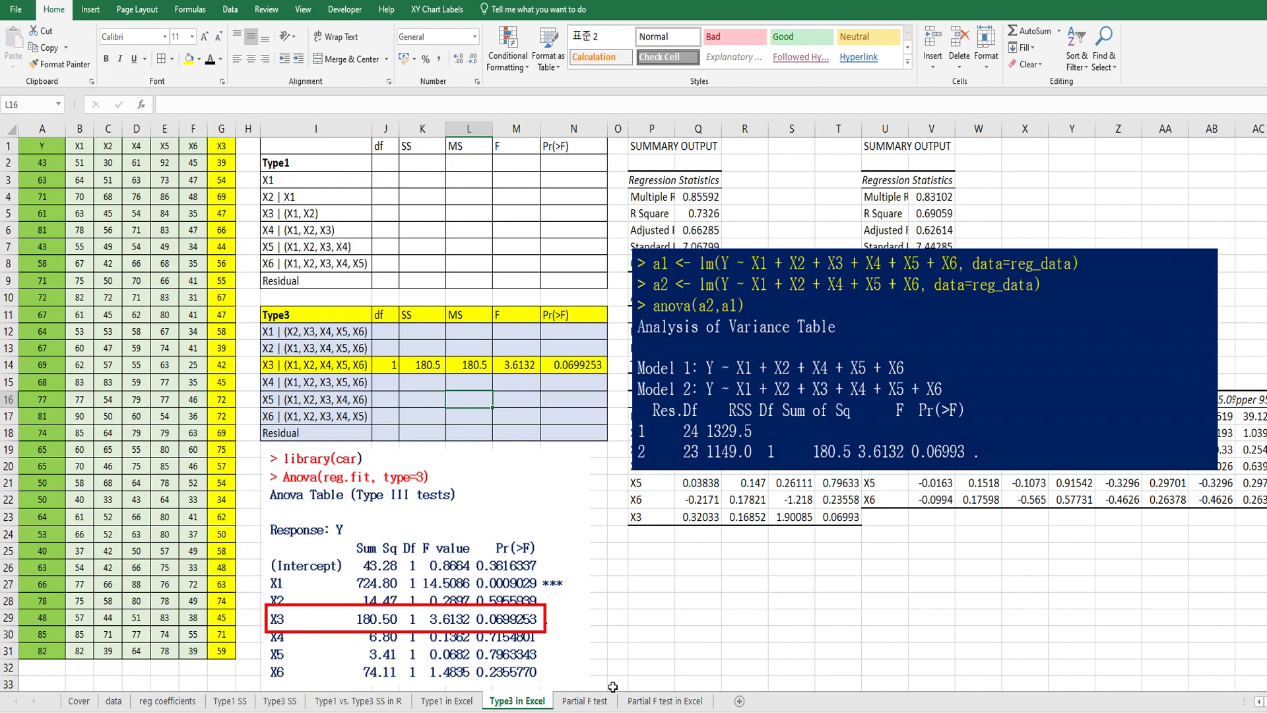
{"action": "left_click", "coordinate": [597, 703]}
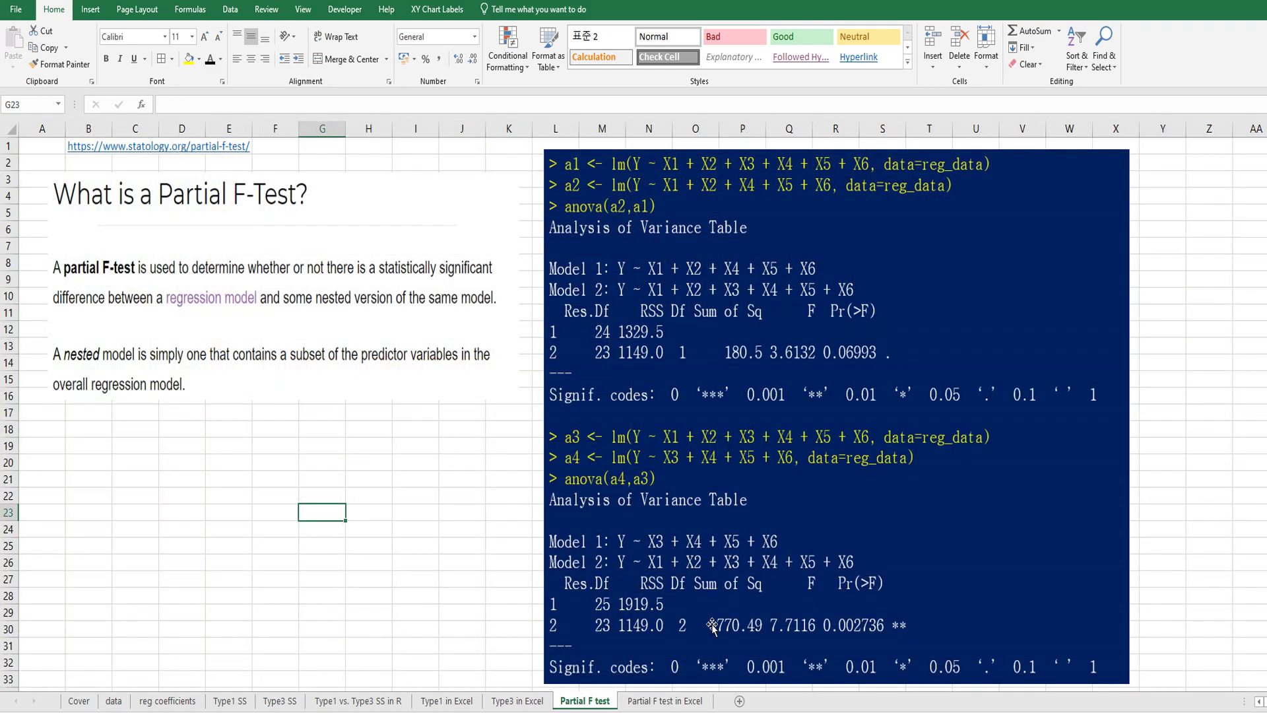
- Go to the 'Partial F test in Excel' sheet and select cell I3 for the regression output
{"action": "left_click", "coordinate": [658, 700]}
{"action": "left_click", "coordinate": [517, 379]}
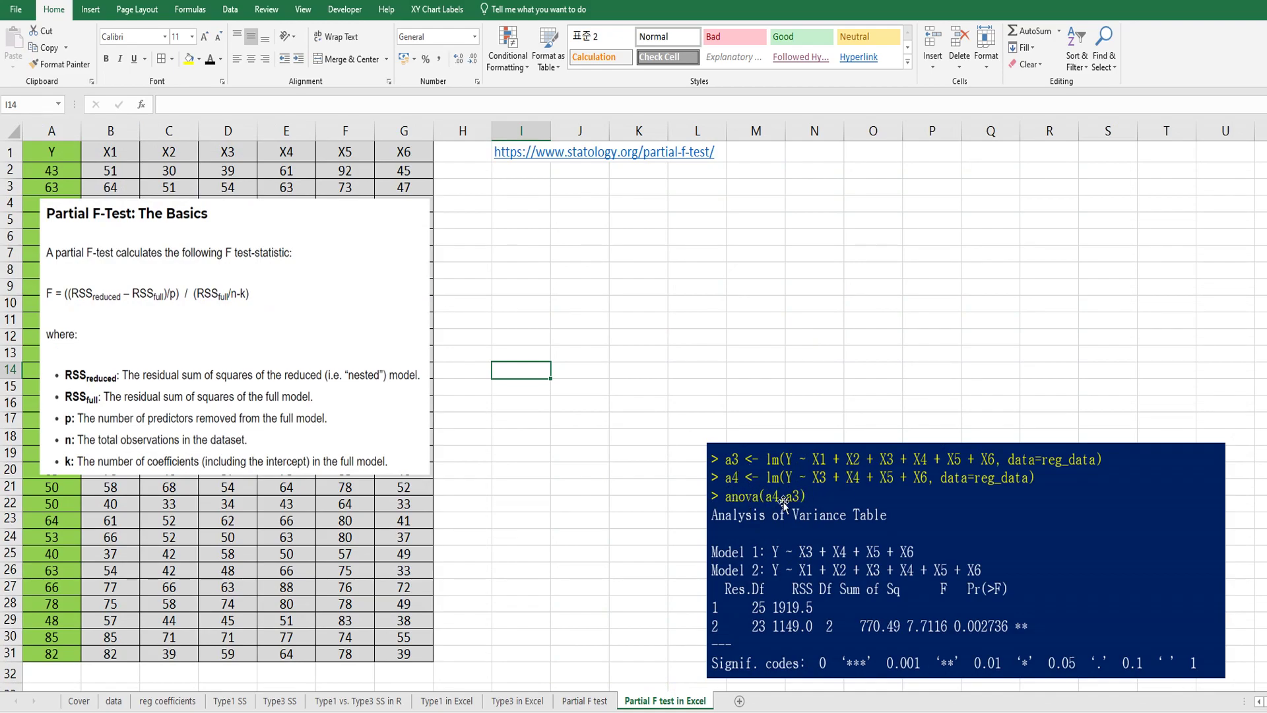
{"action": "left_click", "coordinate": [598, 291]}
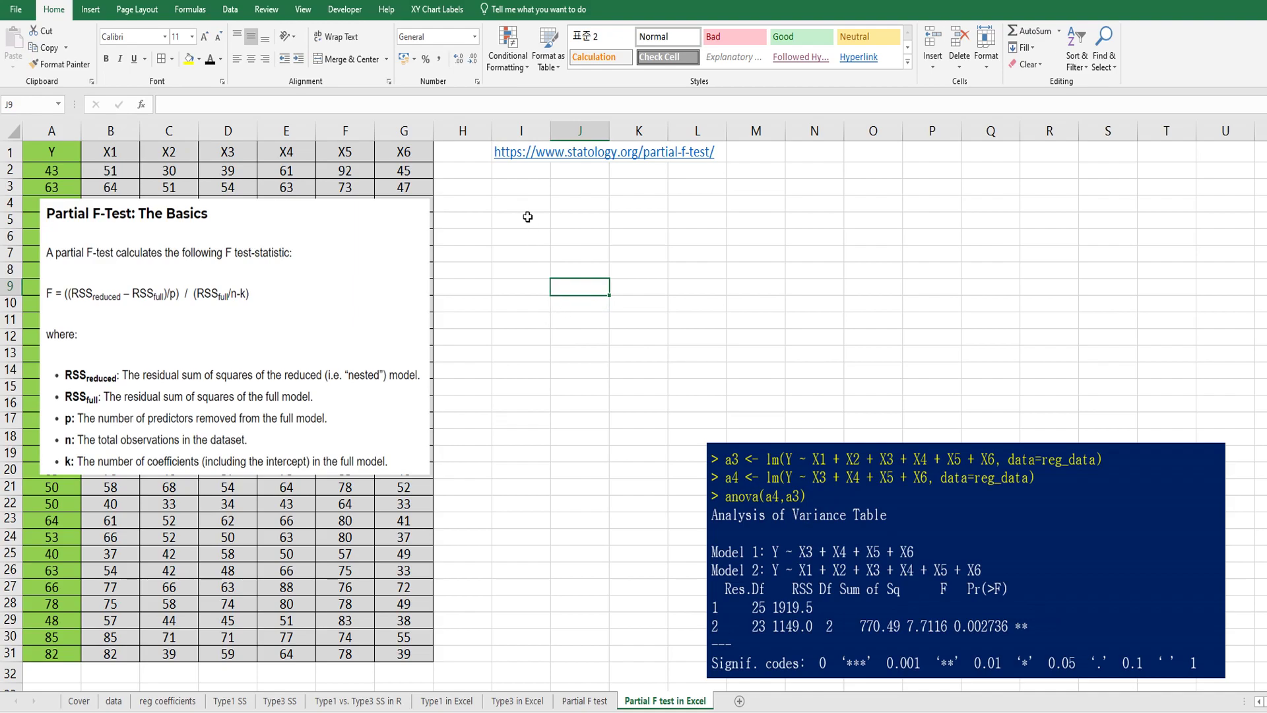
{"action": "left_click", "coordinate": [516, 185]}
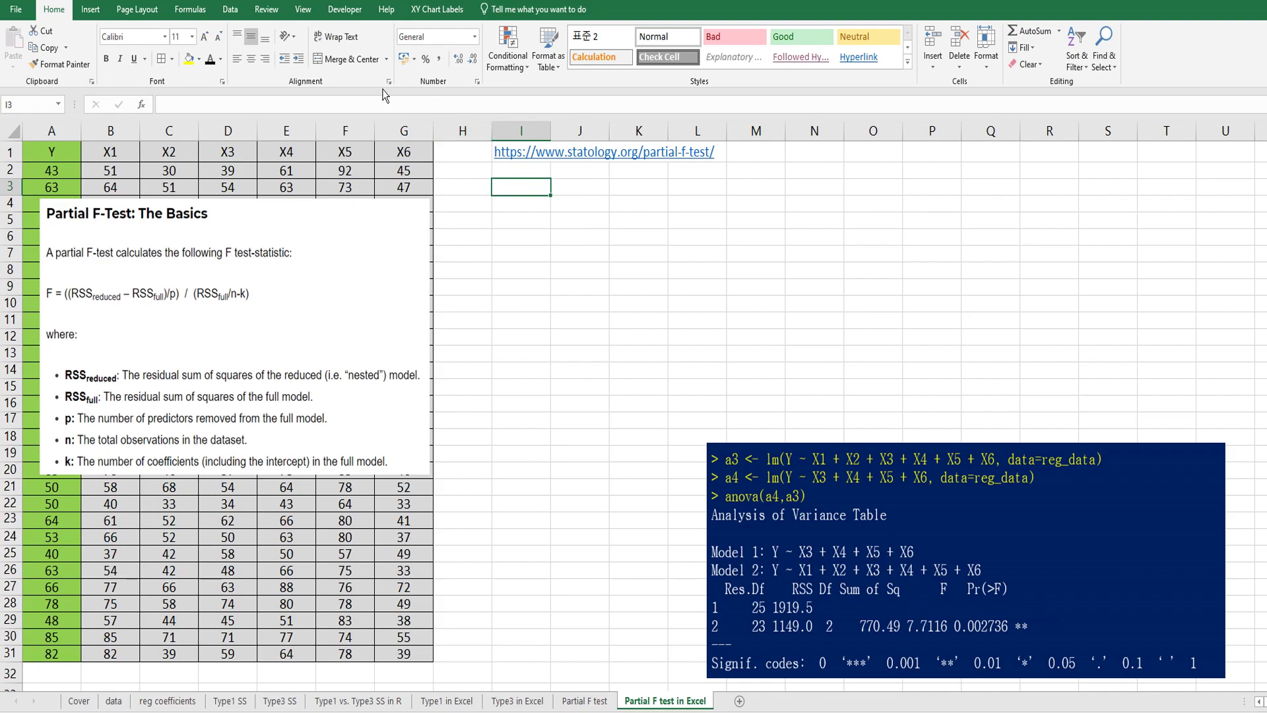
{"action": "left_click", "coordinate": [231, 10]}
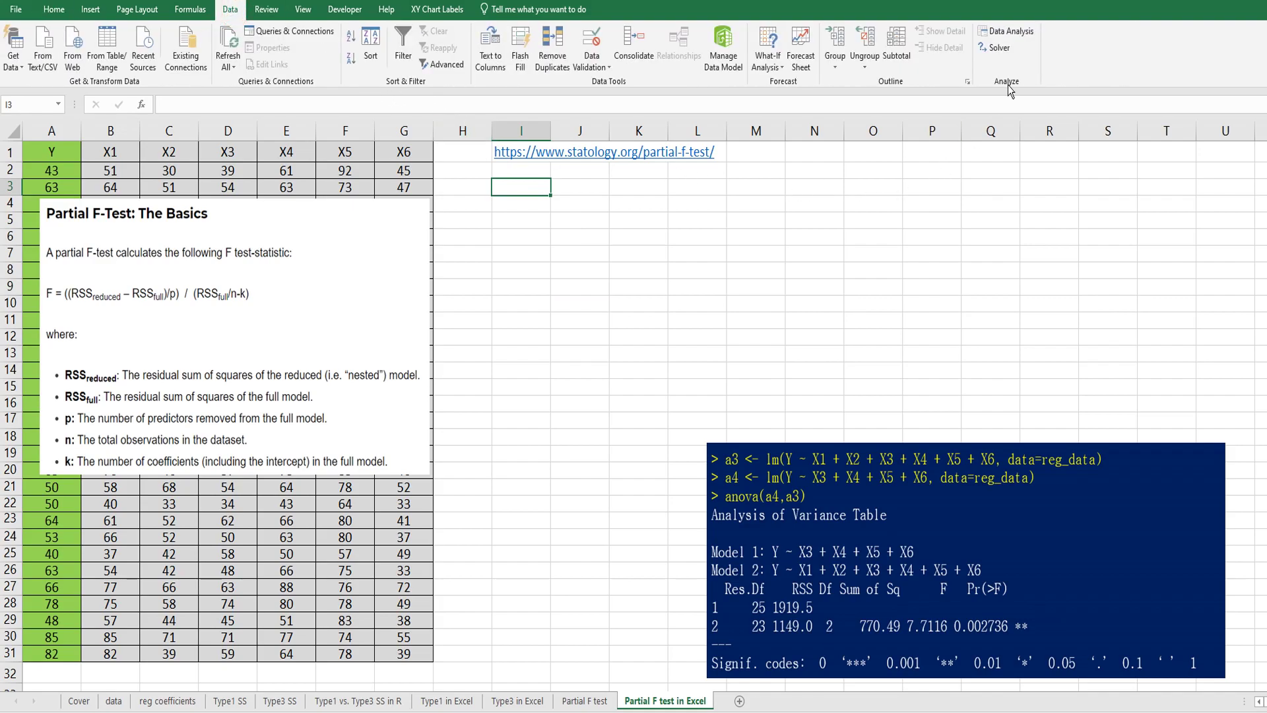
- Run a Regression of Y ($A$1:$A$31) on X1–X6 ($B$1:$G$31) with labels, output at I3
{"action": "left_click", "coordinate": [1006, 31]}
{"action": "left_click", "coordinate": [325, 446]}
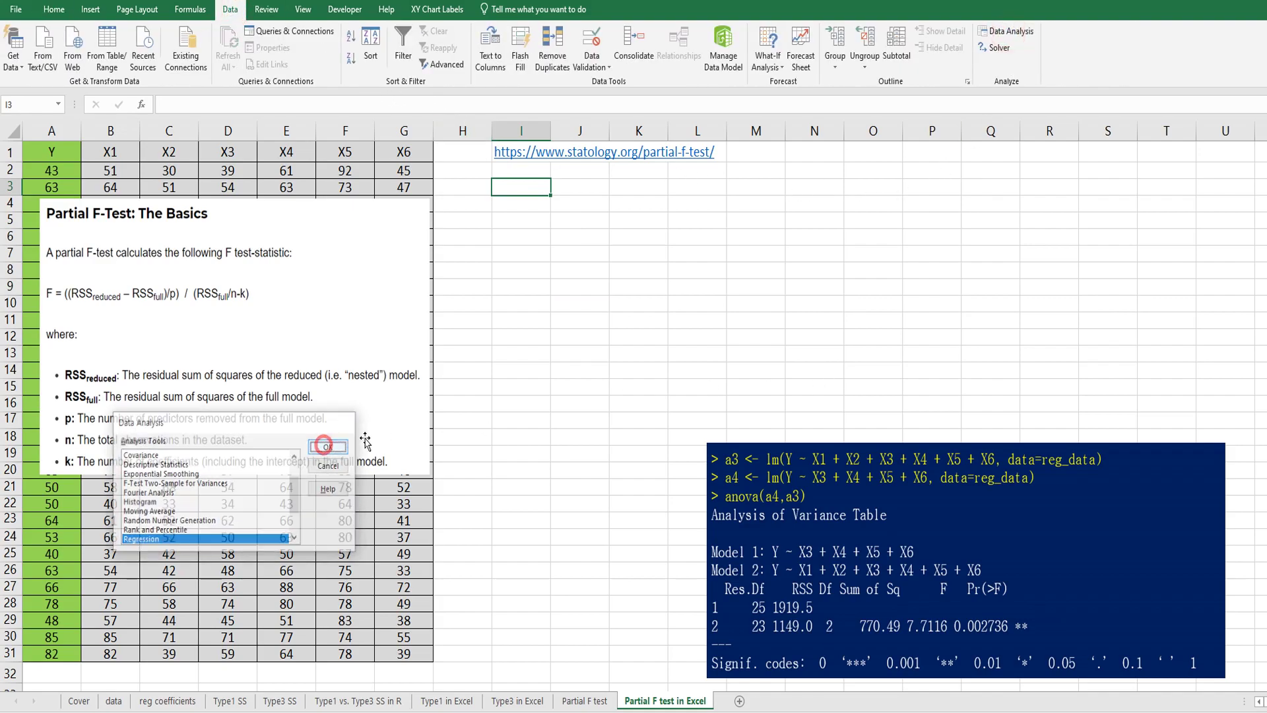
{"action": "left_click", "coordinate": [290, 391]}
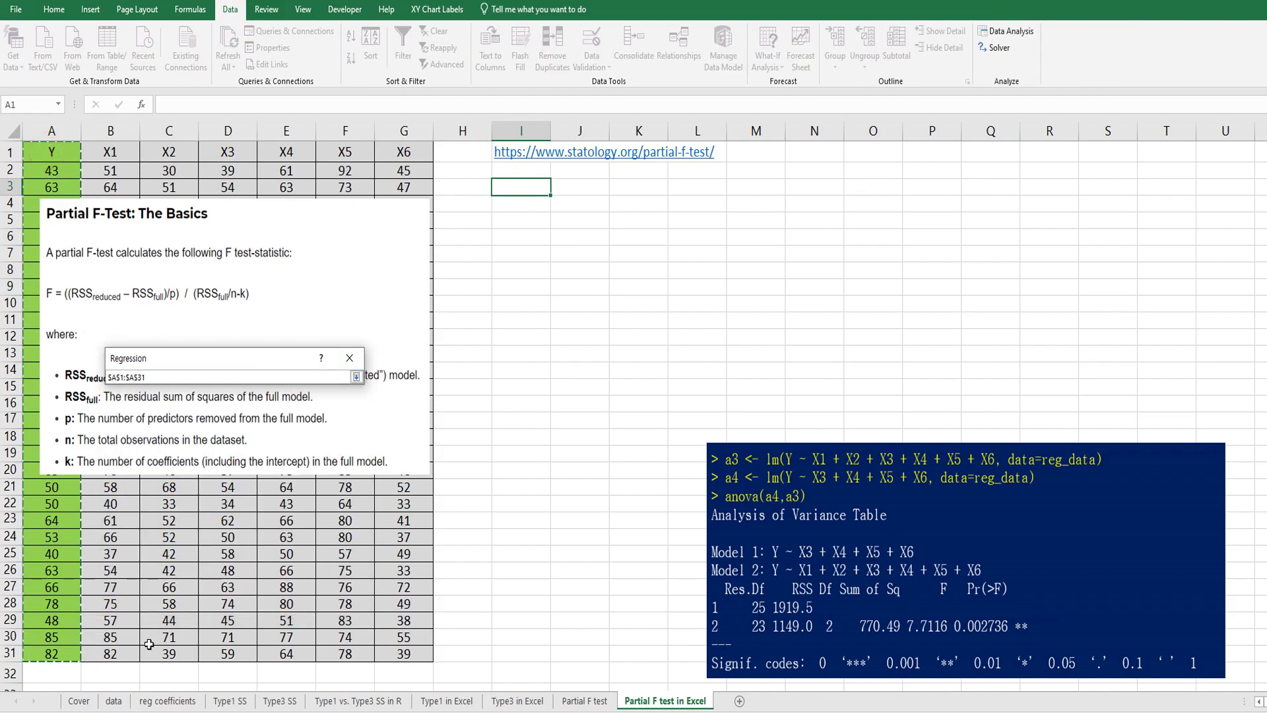
{"action": "left_click", "coordinate": [357, 376]}
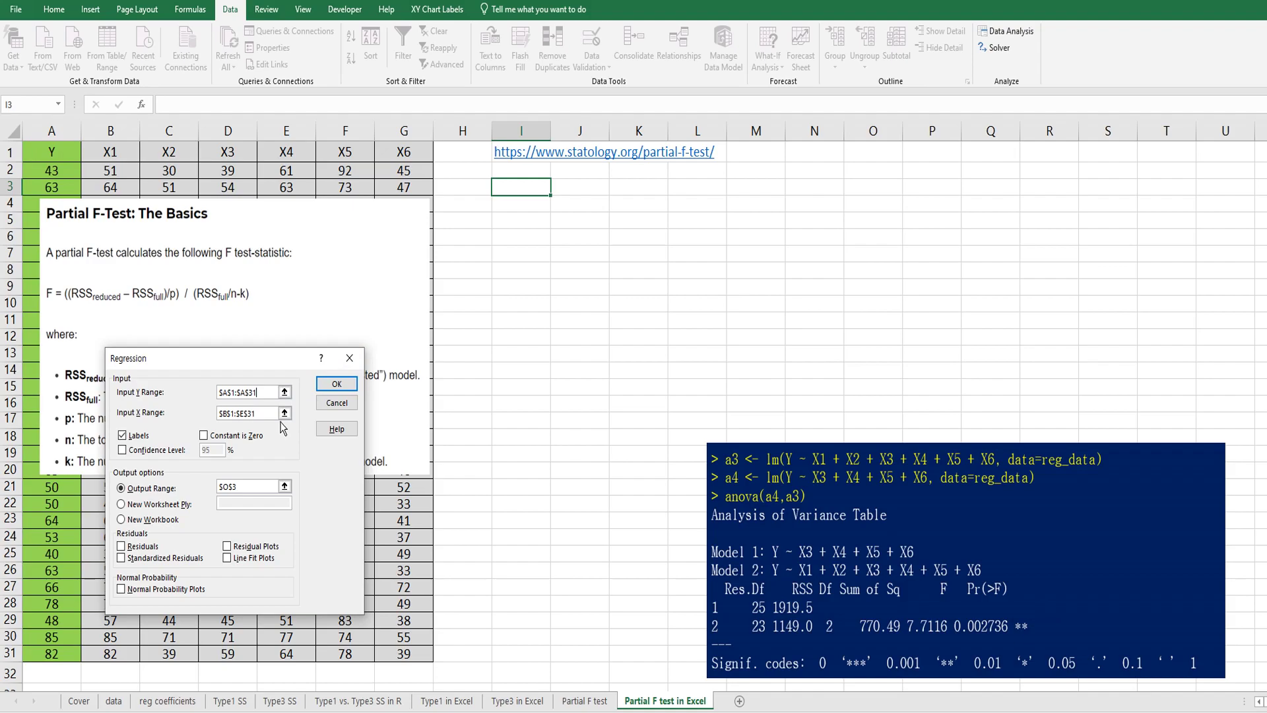
{"action": "left_click", "coordinate": [284, 413]}
{"action": "left_click_drag", "start_coordinate": [111, 152], "coordinate": [426, 657]}
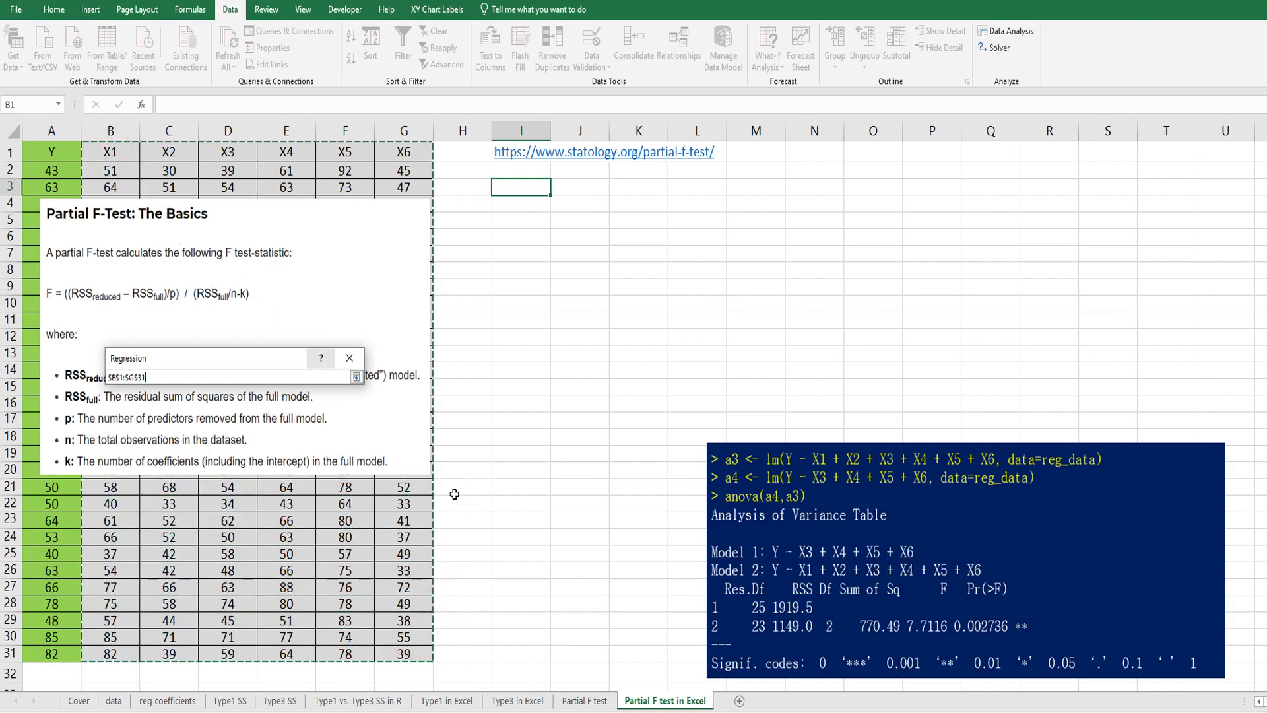
{"action": "left_click", "coordinate": [356, 376]}
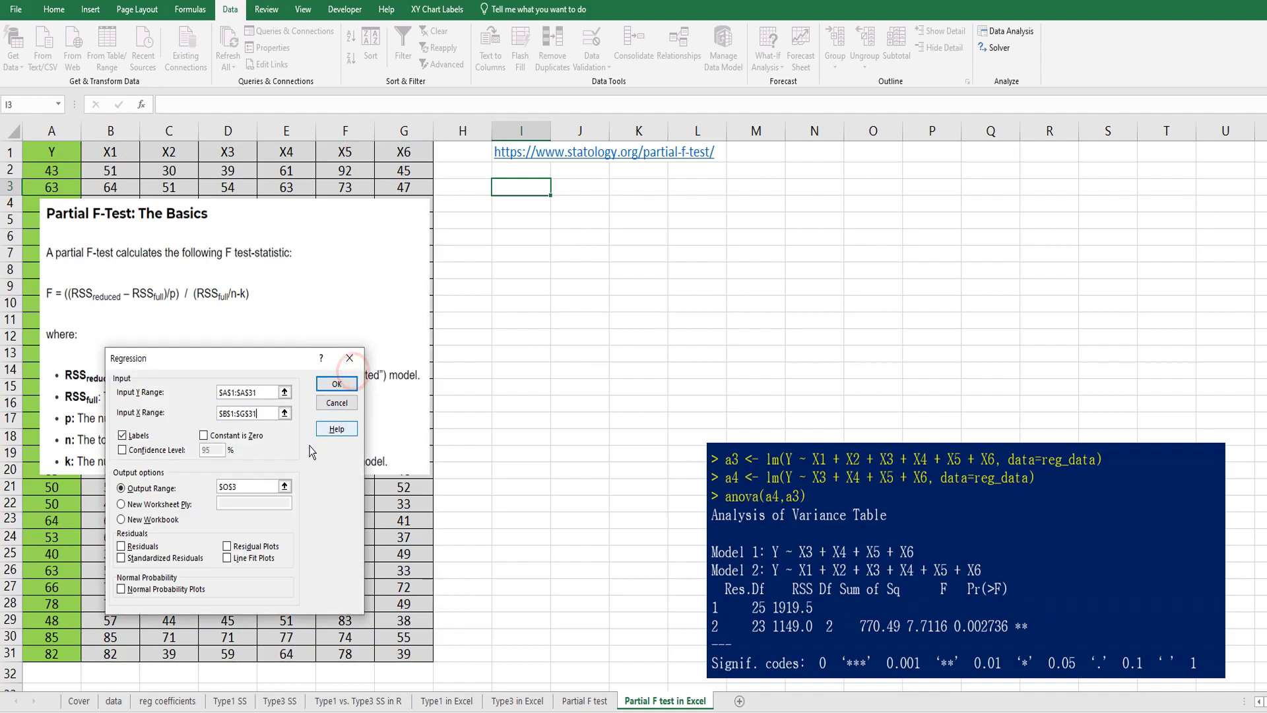
{"action": "left_click", "coordinate": [287, 490]}
{"action": "left_click", "coordinate": [509, 188]}
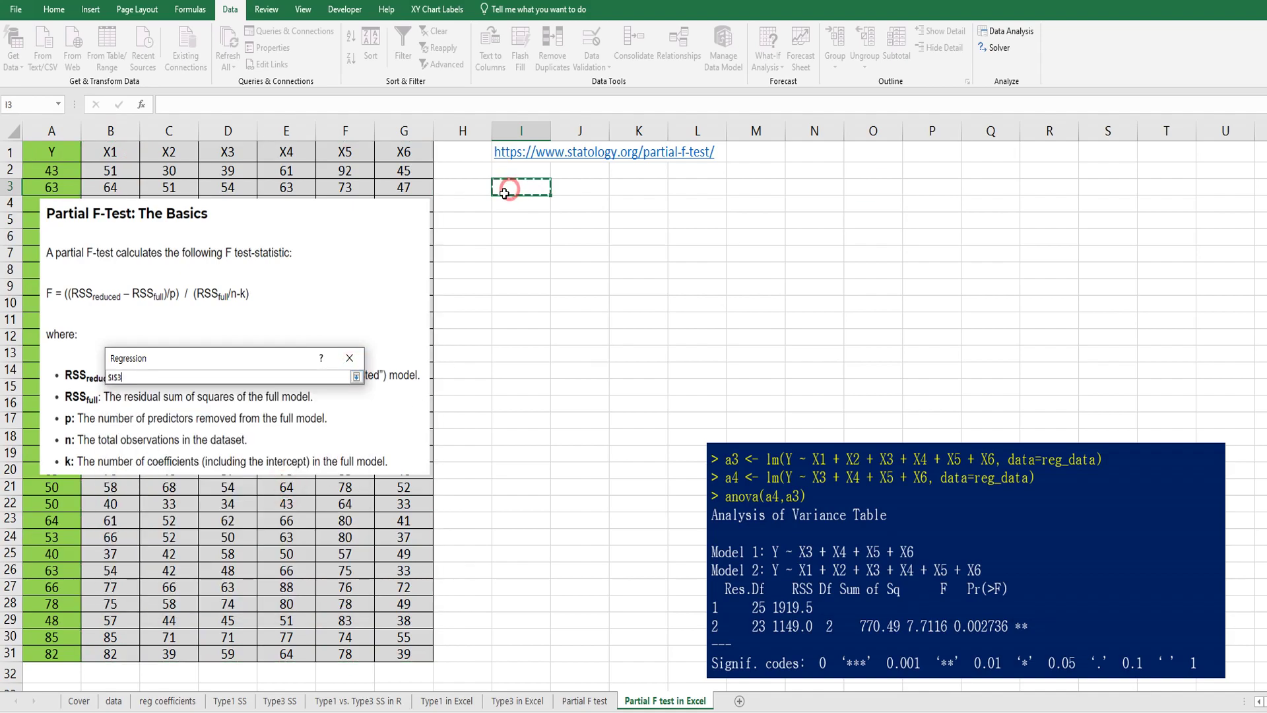
{"action": "left_click", "coordinate": [357, 376]}
{"action": "left_click", "coordinate": [339, 382]}
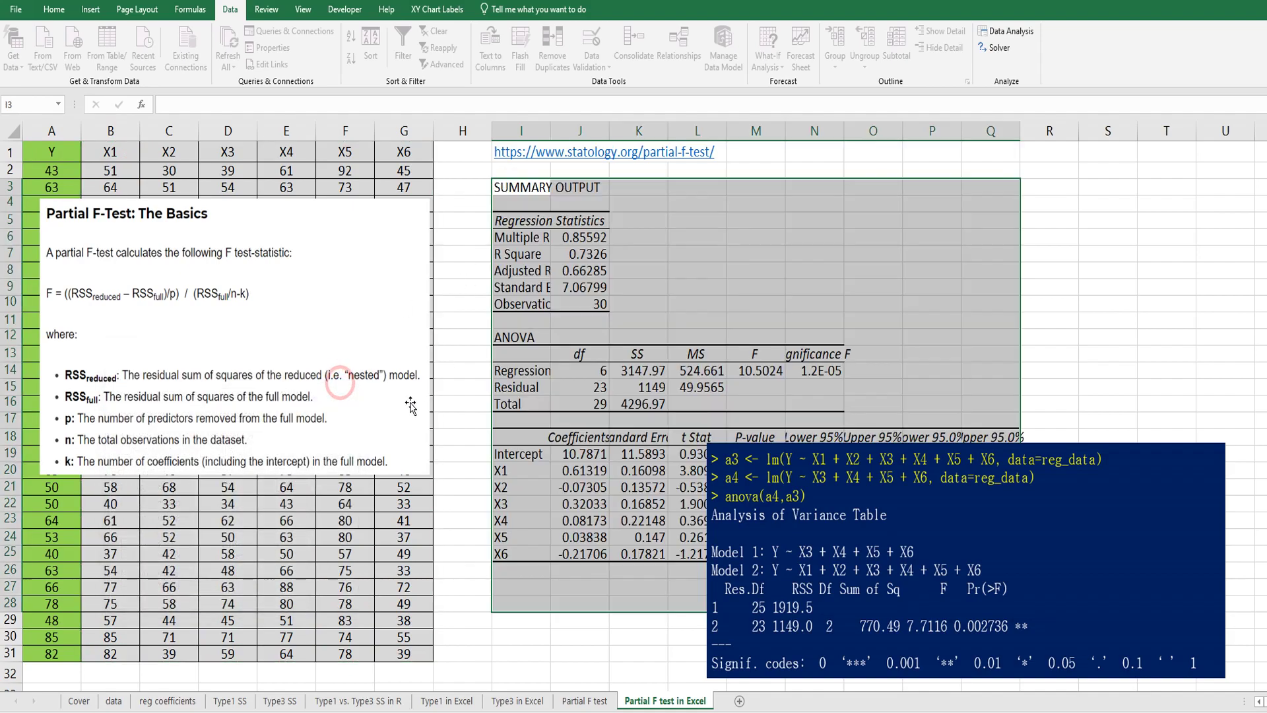
{"action": "left_click", "coordinate": [602, 403]}
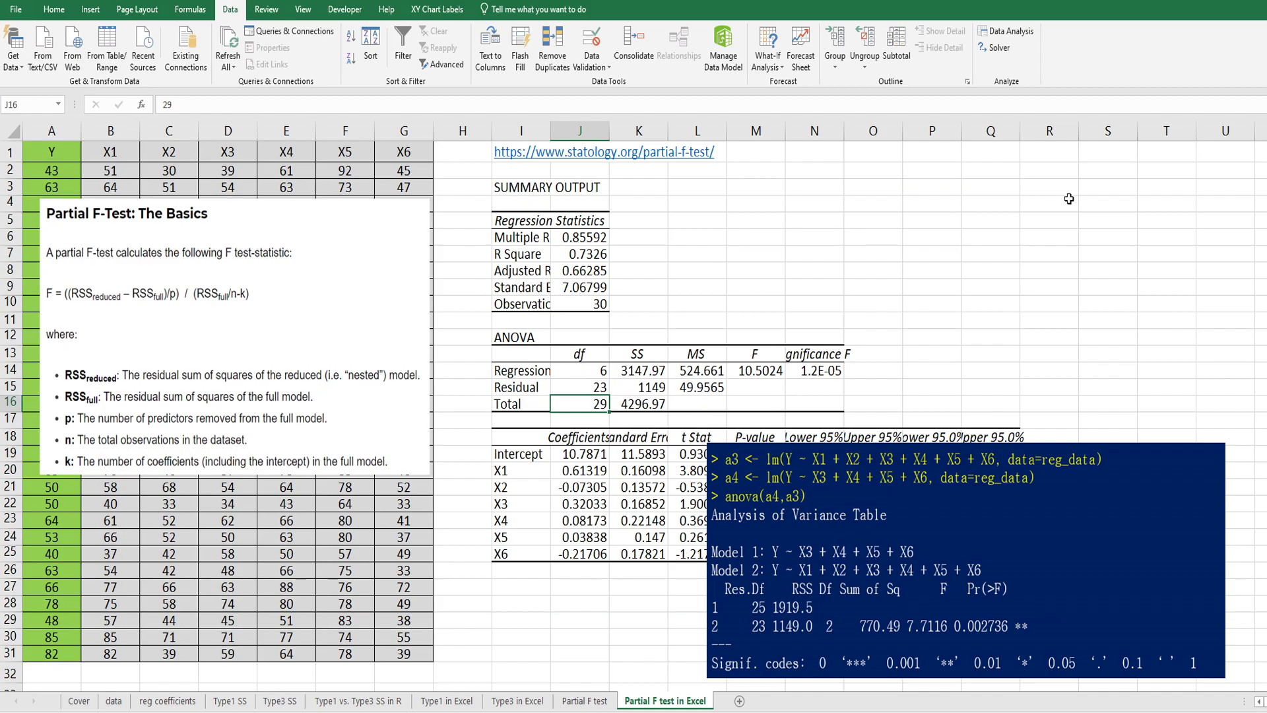
- Rerun Regression on X3–X6 ($D$1:$G$31) with output at P3, confirming the overwrite
{"action": "left_click", "coordinate": [1007, 31]}
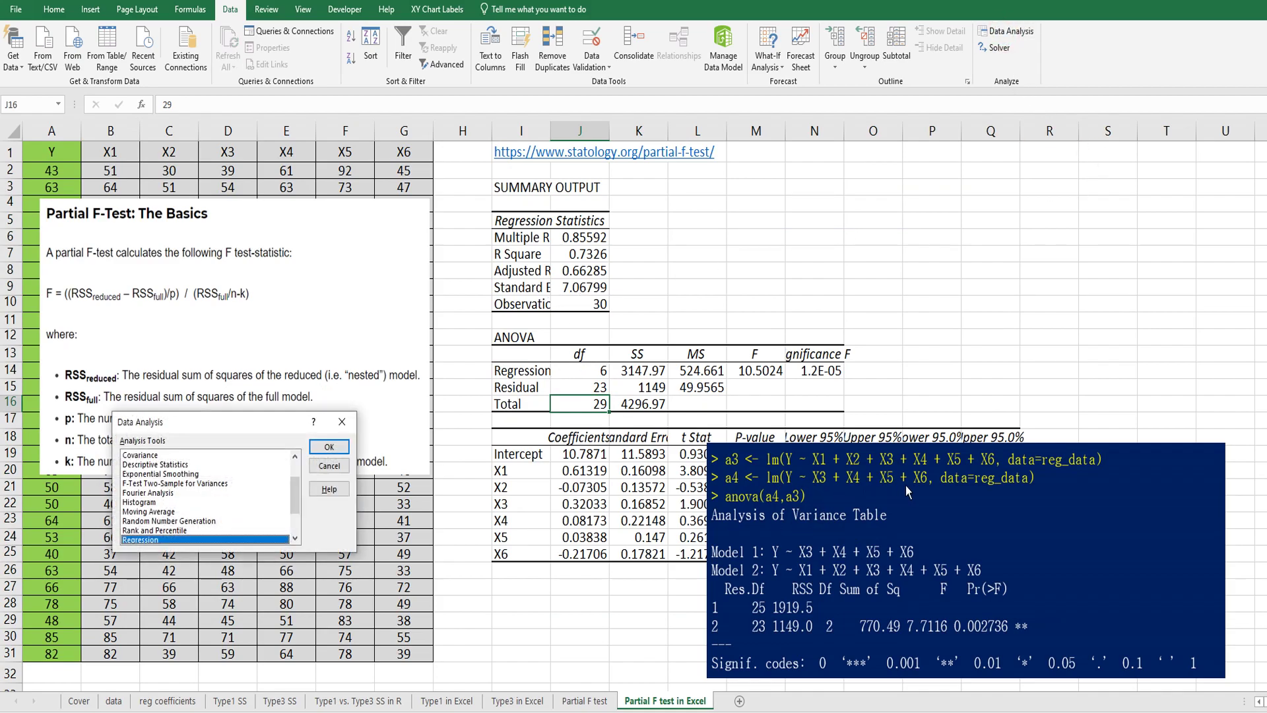
{"action": "left_click", "coordinate": [329, 447]}
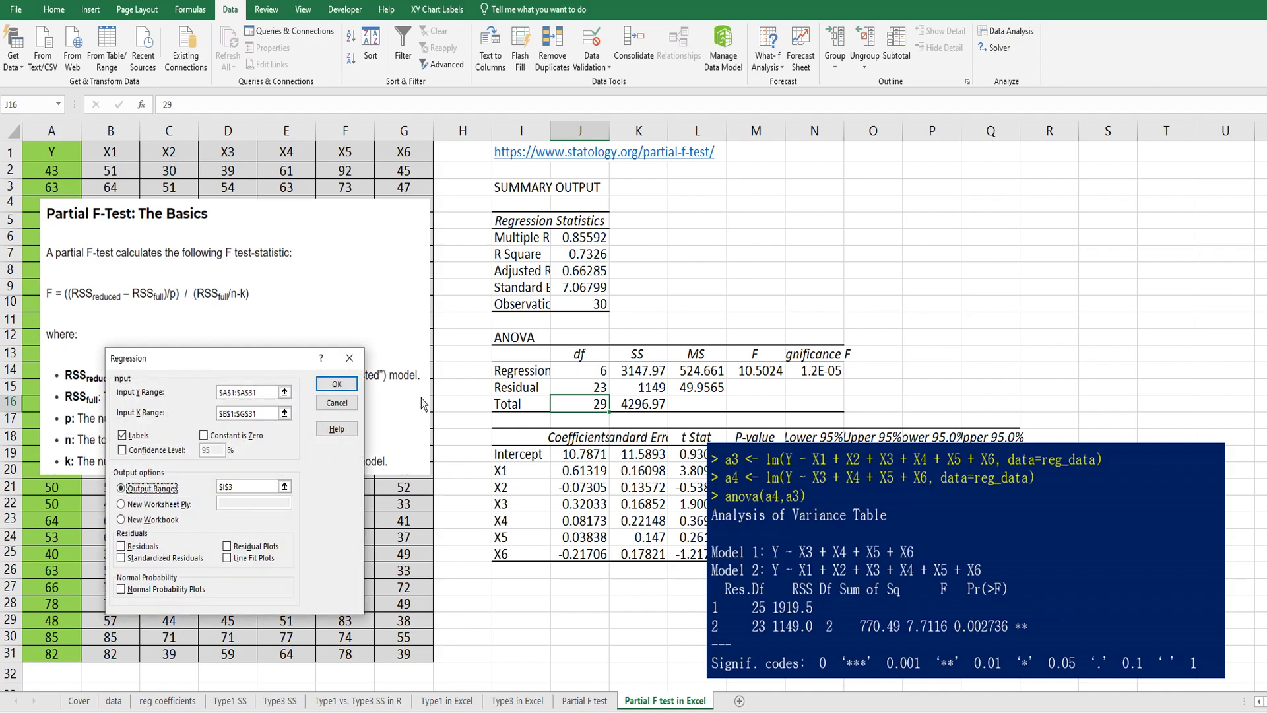
{"action": "left_click", "coordinate": [285, 412]}
{"action": "left_click_drag", "start_coordinate": [218, 152], "coordinate": [401, 656]}
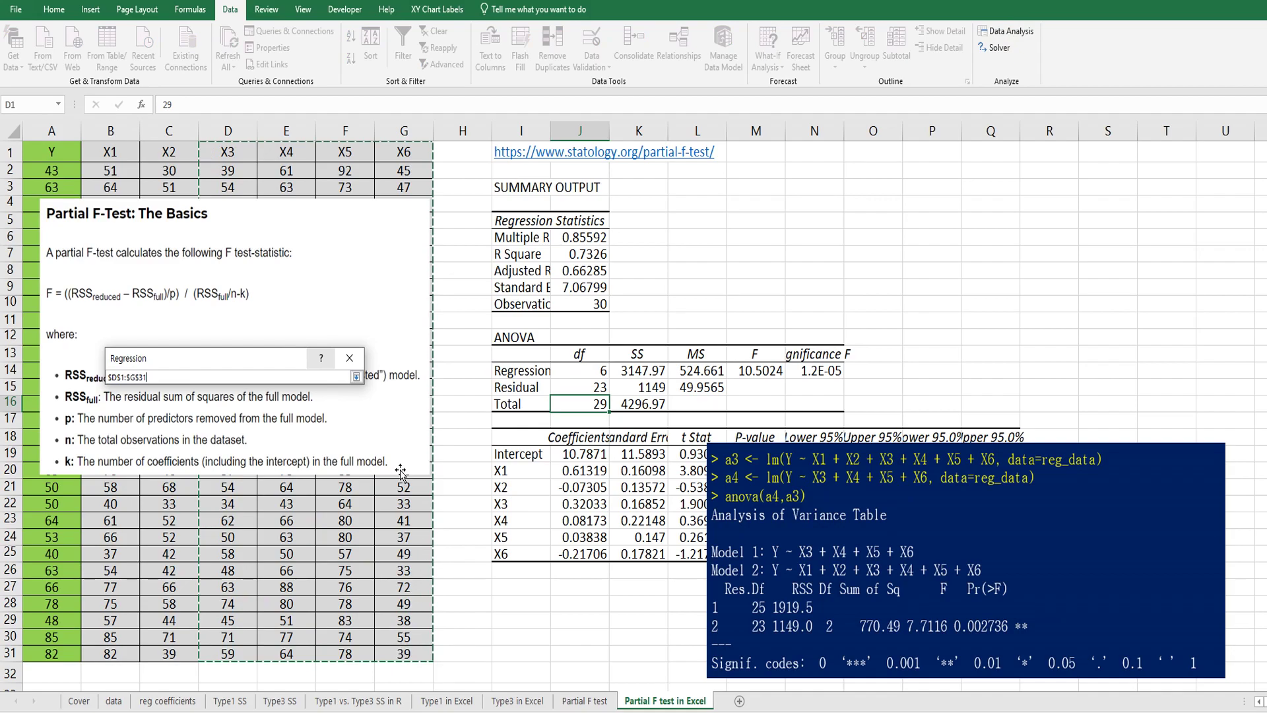
{"action": "left_click", "coordinate": [356, 377]}
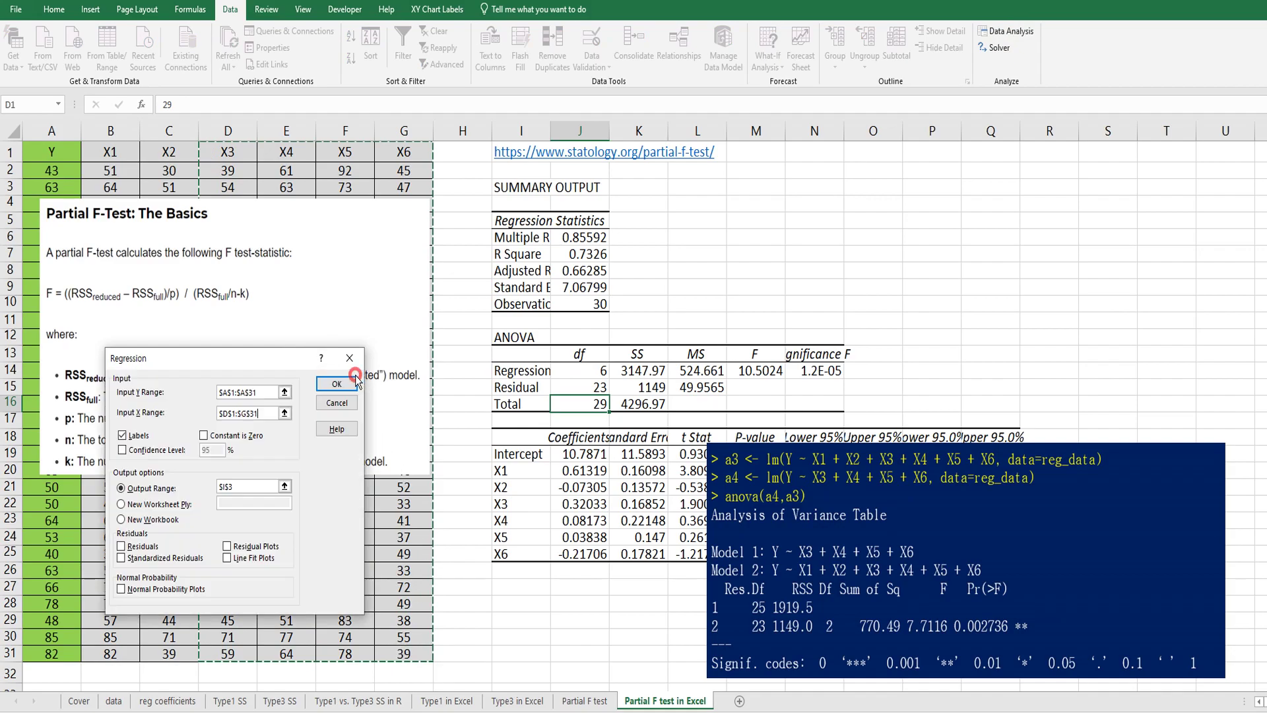
{"action": "left_click", "coordinate": [284, 486]}
{"action": "left_click", "coordinate": [925, 200]}
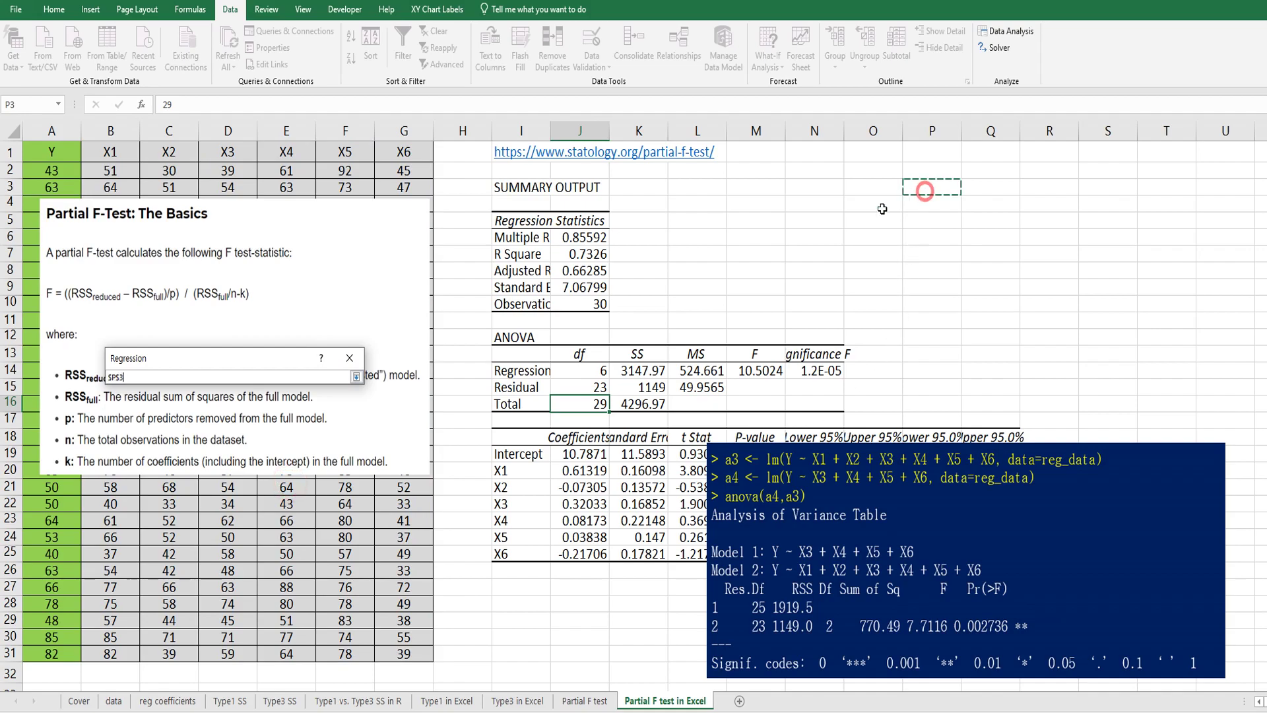
{"action": "left_click", "coordinate": [356, 377]}
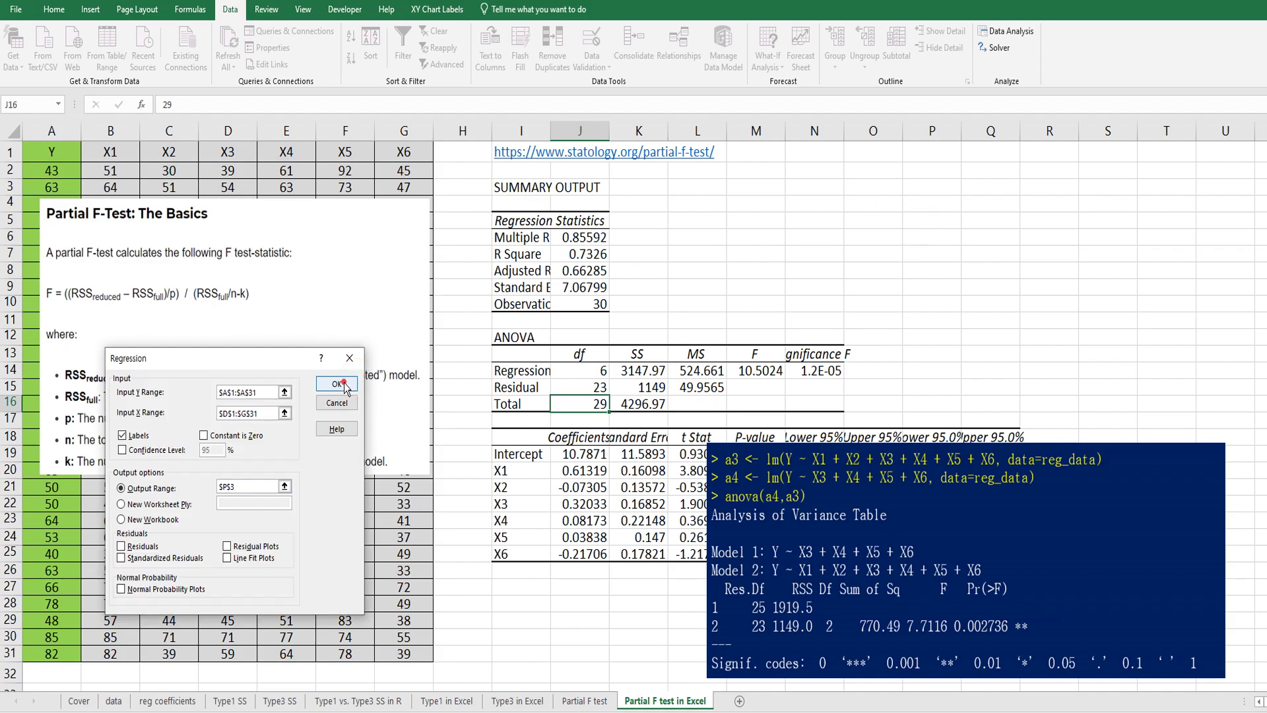
{"action": "left_click", "coordinate": [355, 383]}
{"action": "left_click", "coordinate": [742, 395]}
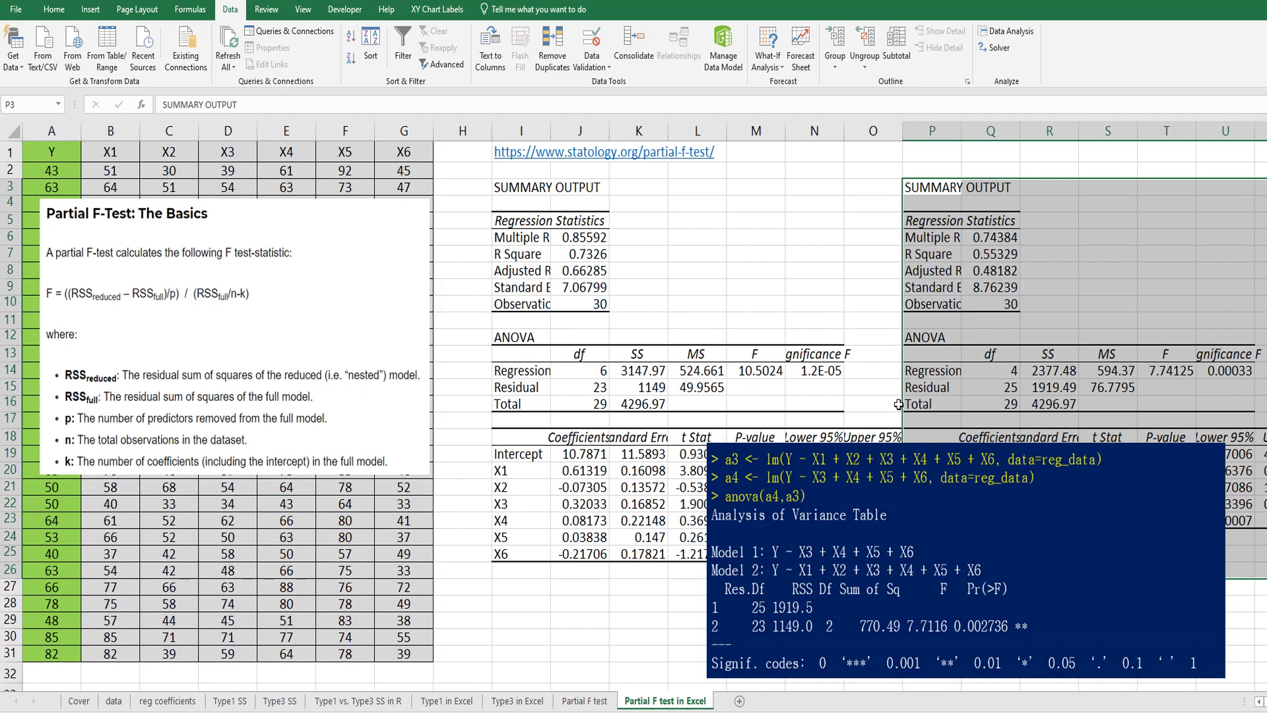
{"action": "left_click_drag", "start_coordinate": [979, 485], "coordinate": [1031, 495]}
- Fill yellow the residual MS cells 49.9565 and 76.7795 and the full model's residual df 23
{"action": "left_click", "coordinate": [919, 371]}
{"action": "left_click", "coordinate": [700, 388]}
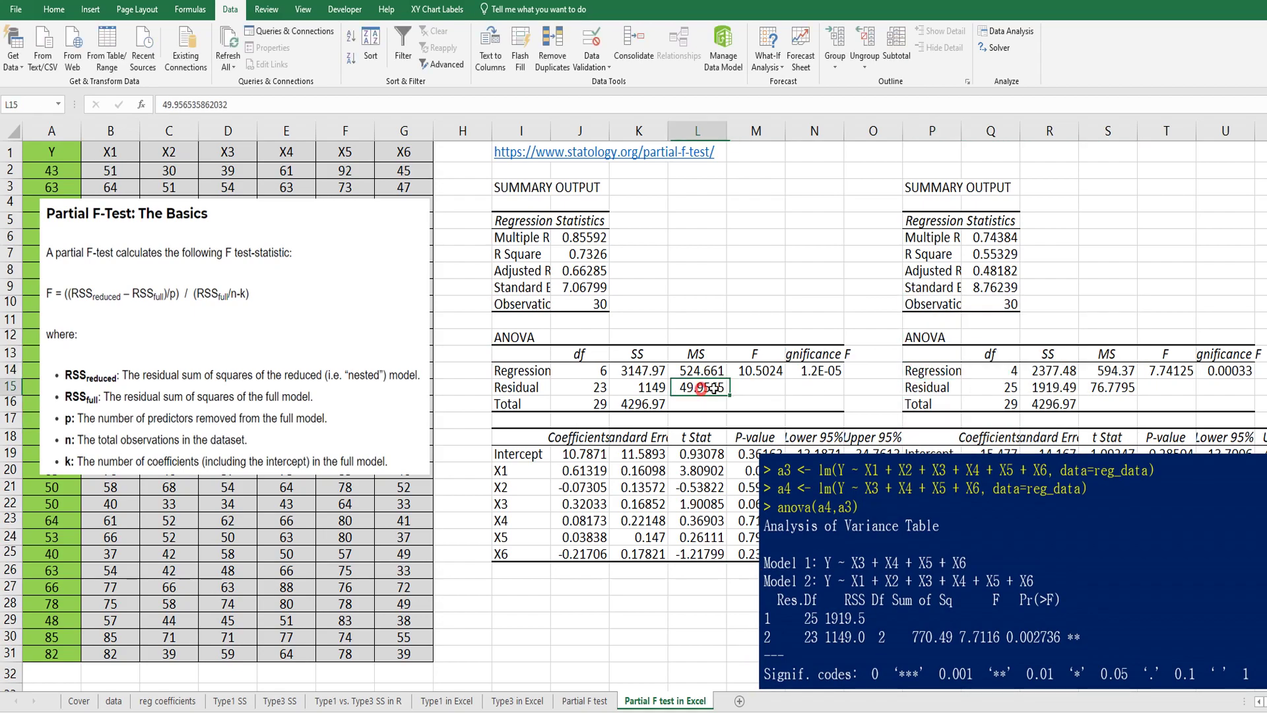
{"action": "left_click", "coordinate": [1100, 385], "text": "ctrl"}
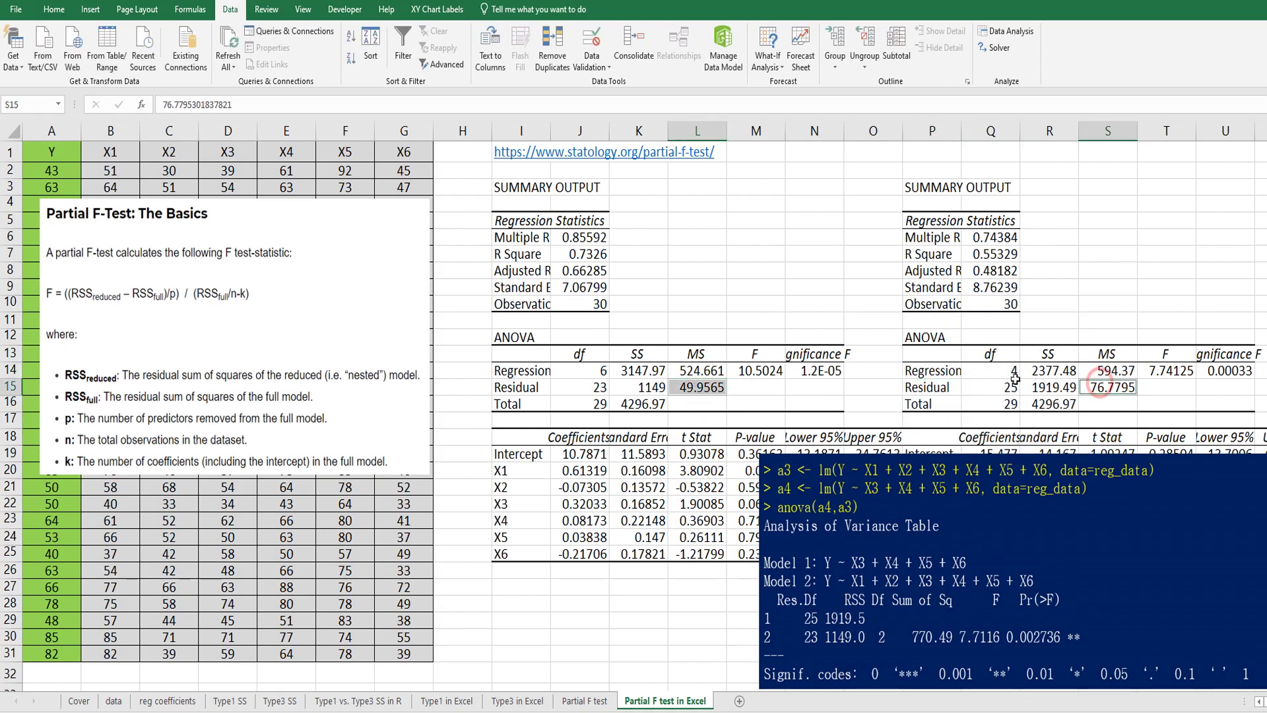
{"action": "left_click", "coordinate": [55, 10]}
{"action": "left_click", "coordinate": [188, 61]}
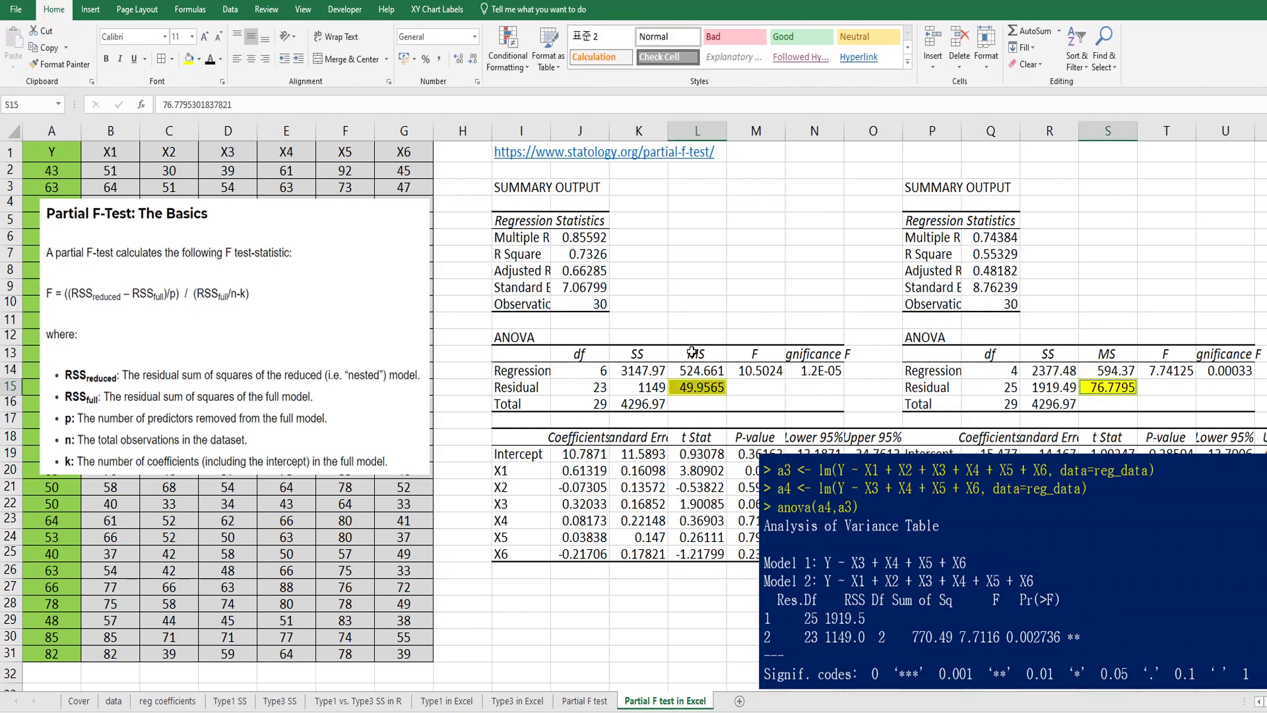
{"action": "left_click", "coordinate": [592, 391]}
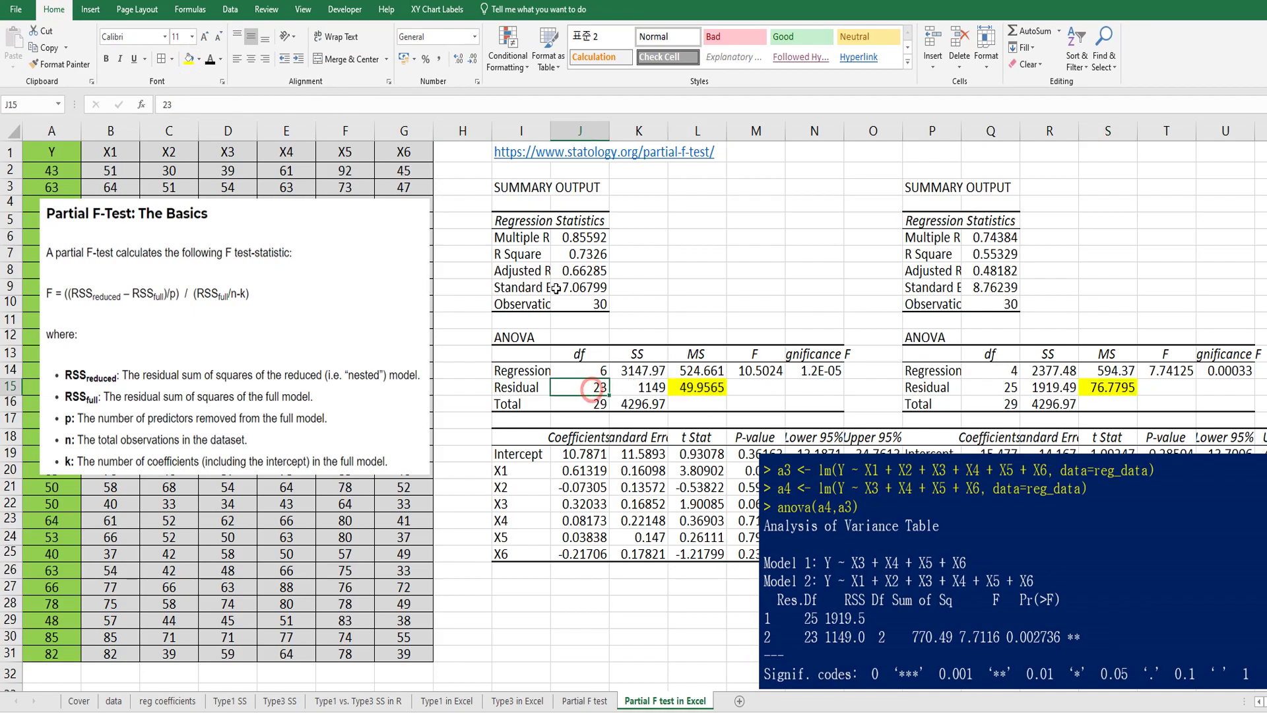
{"action": "left_click", "coordinate": [189, 60]}
- Enter the labels SS, F and Pr(>F) across I27:K27 and begin a formula in I28
{"action": "left_click", "coordinate": [529, 590]}
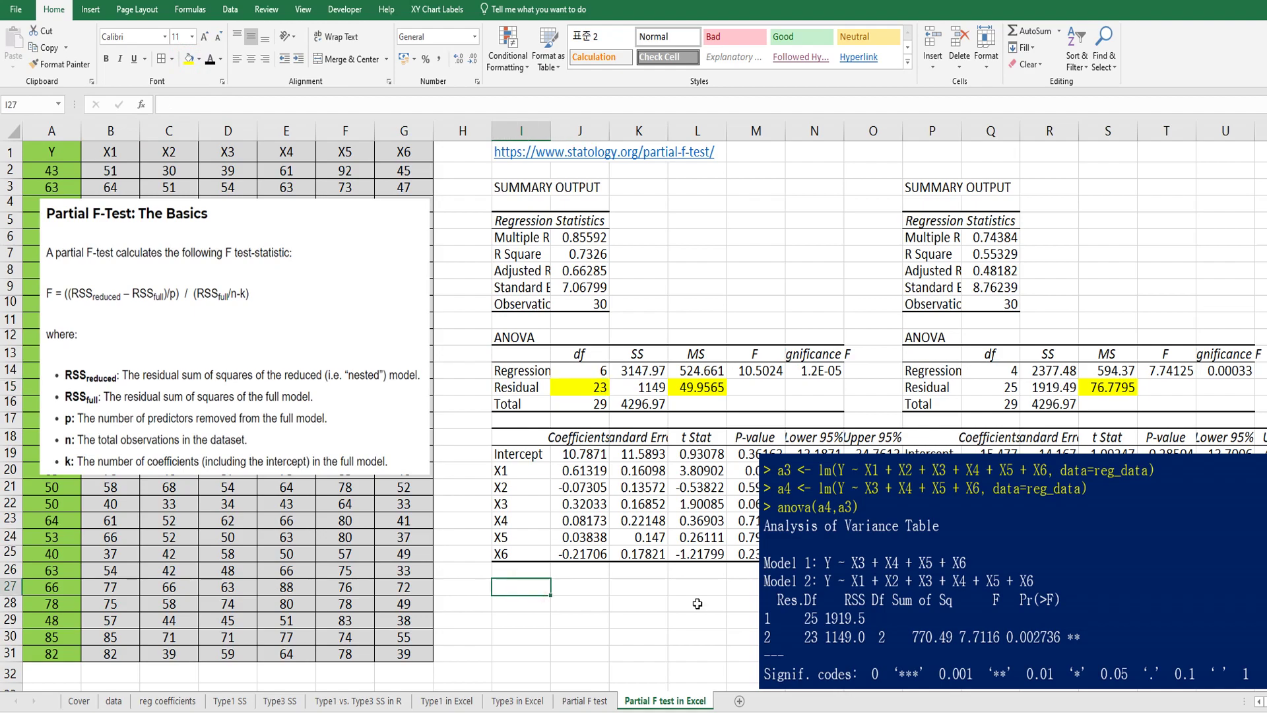
{"action": "type", "text": "SS"}
{"action": "key", "text": "Return"}
{"action": "key", "text": "Up"}
{"action": "key", "text": "Right"}
{"action": "type", "text": "F"}
{"action": "key", "text": "Right"}
{"action": "type", "text": "Pr"}
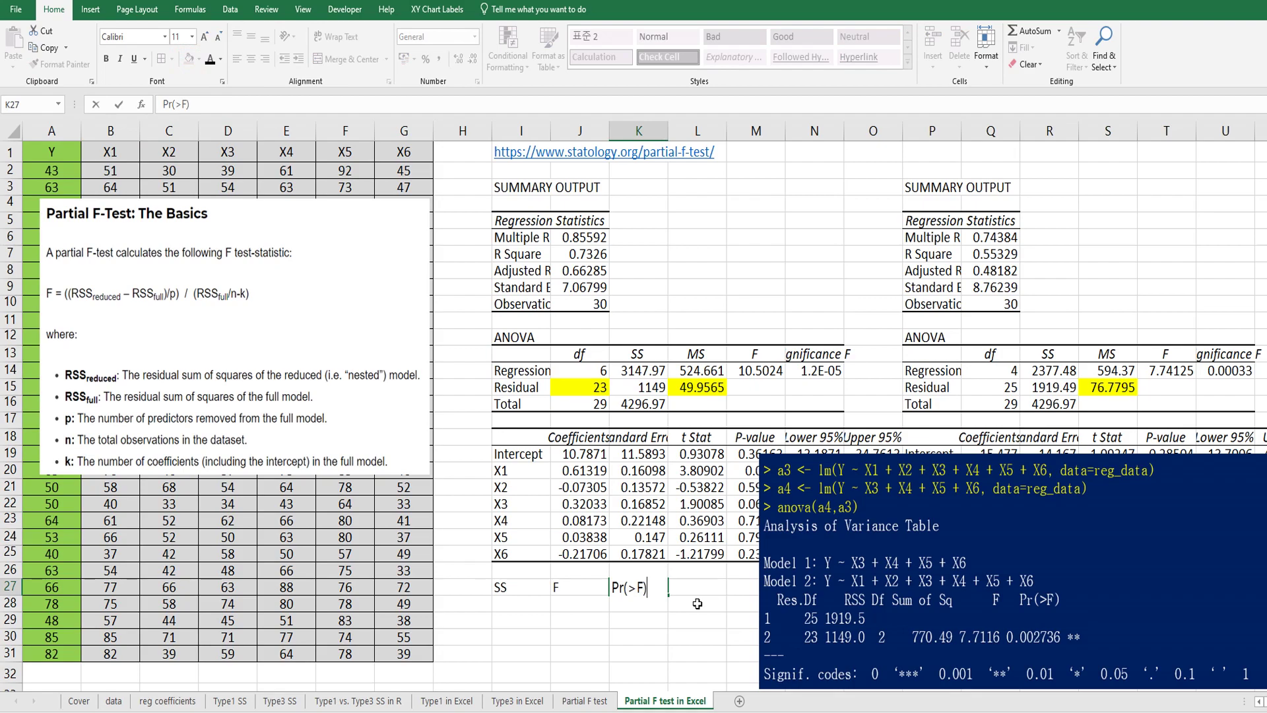
{"action": "type", "text": "(>F)"}
{"action": "key", "text": "Return"}
{"action": "key", "text": "Left"}
{"action": "key", "text": "Left"}
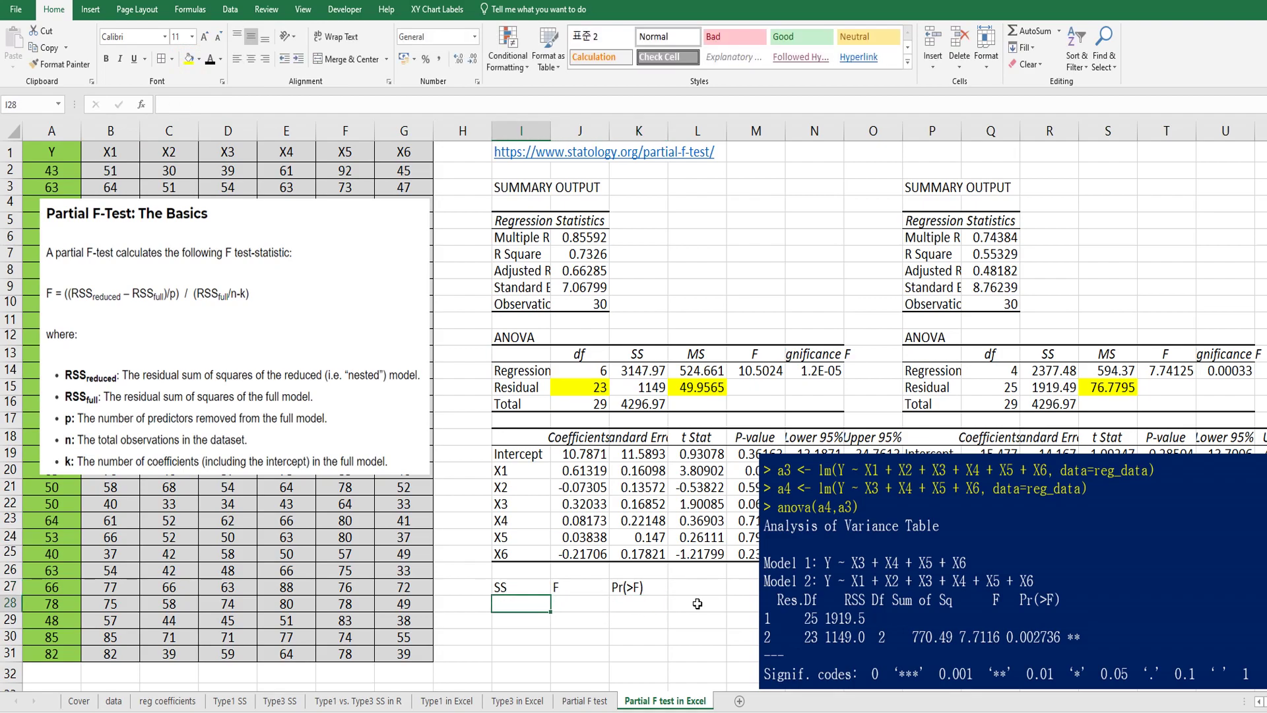
{"action": "type", "text": "="}
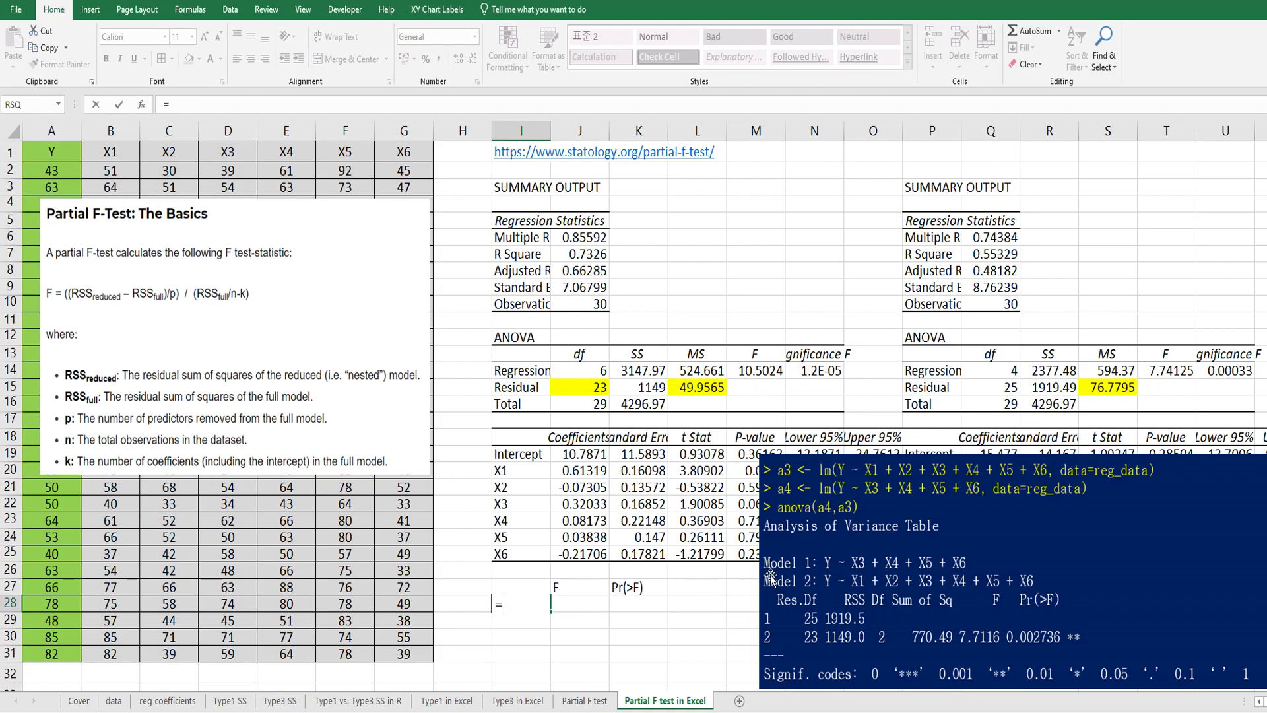
- Complete =R15-K15 in I28, giving the extra sum of squares 770.488
{"action": "left_click", "coordinate": [1048, 385]}
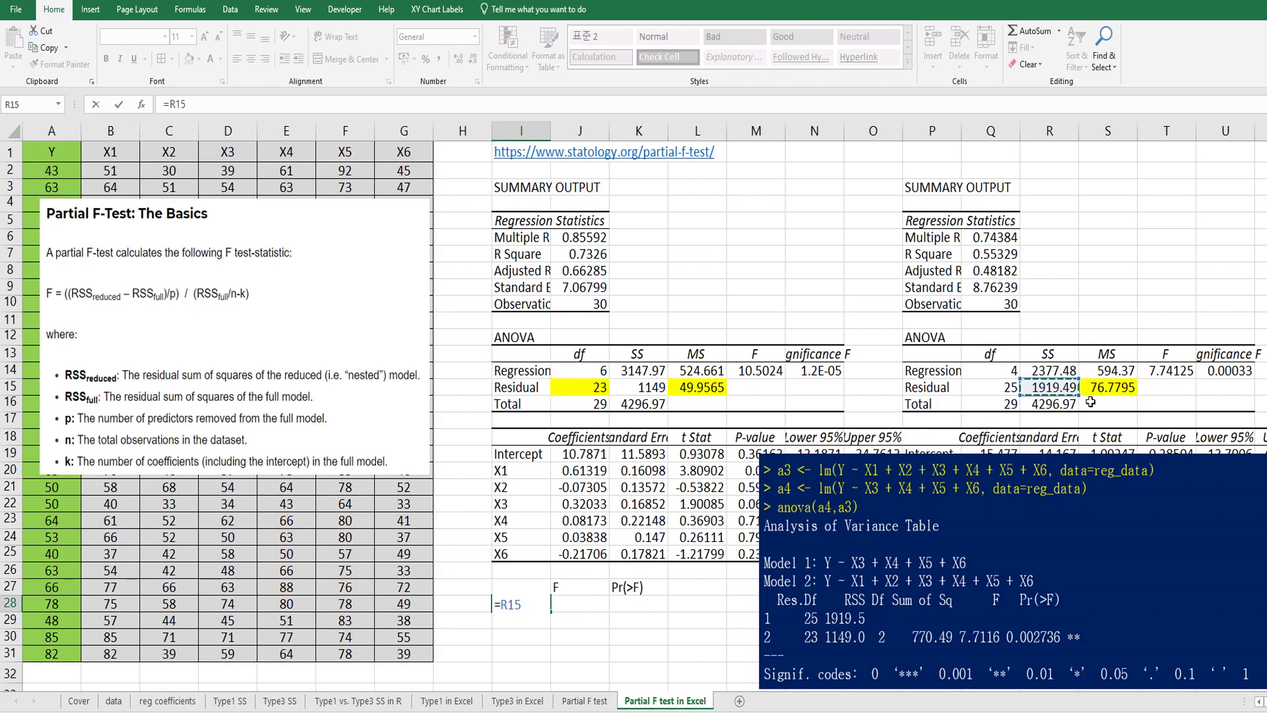
{"action": "type", "text": "-"}
{"action": "left_click", "coordinate": [650, 389]}
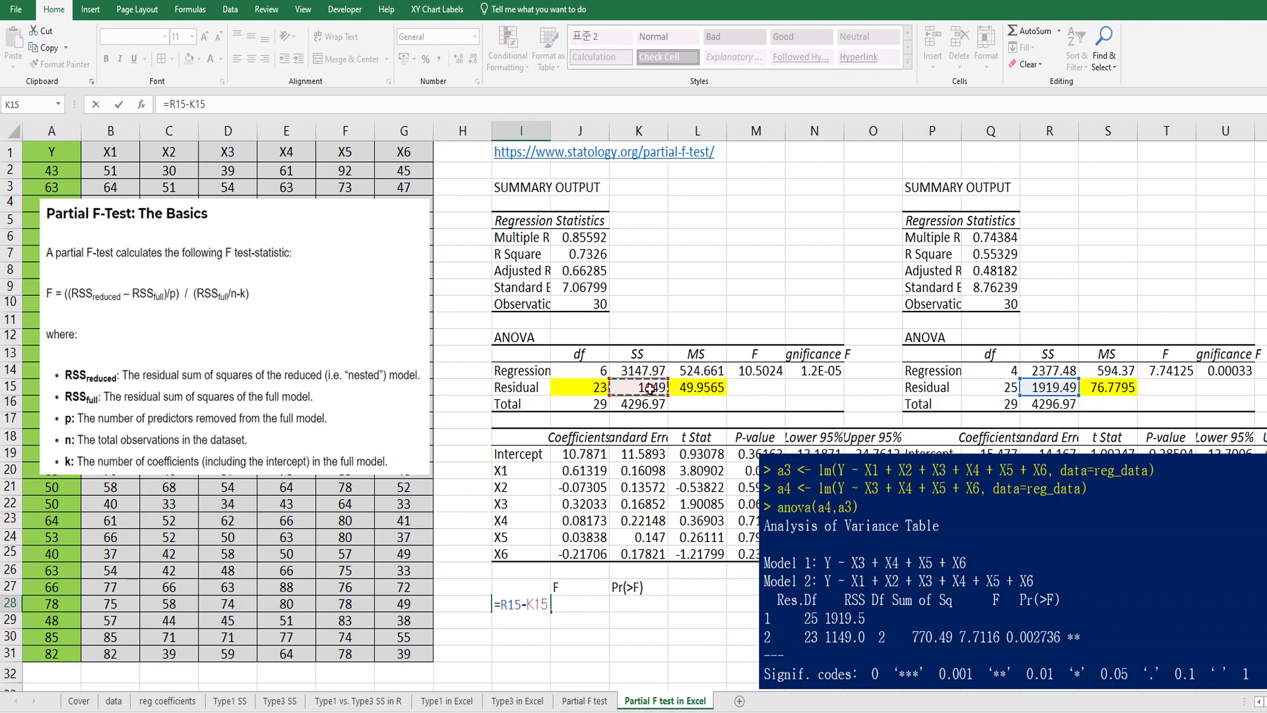
{"action": "key", "text": "Return"}
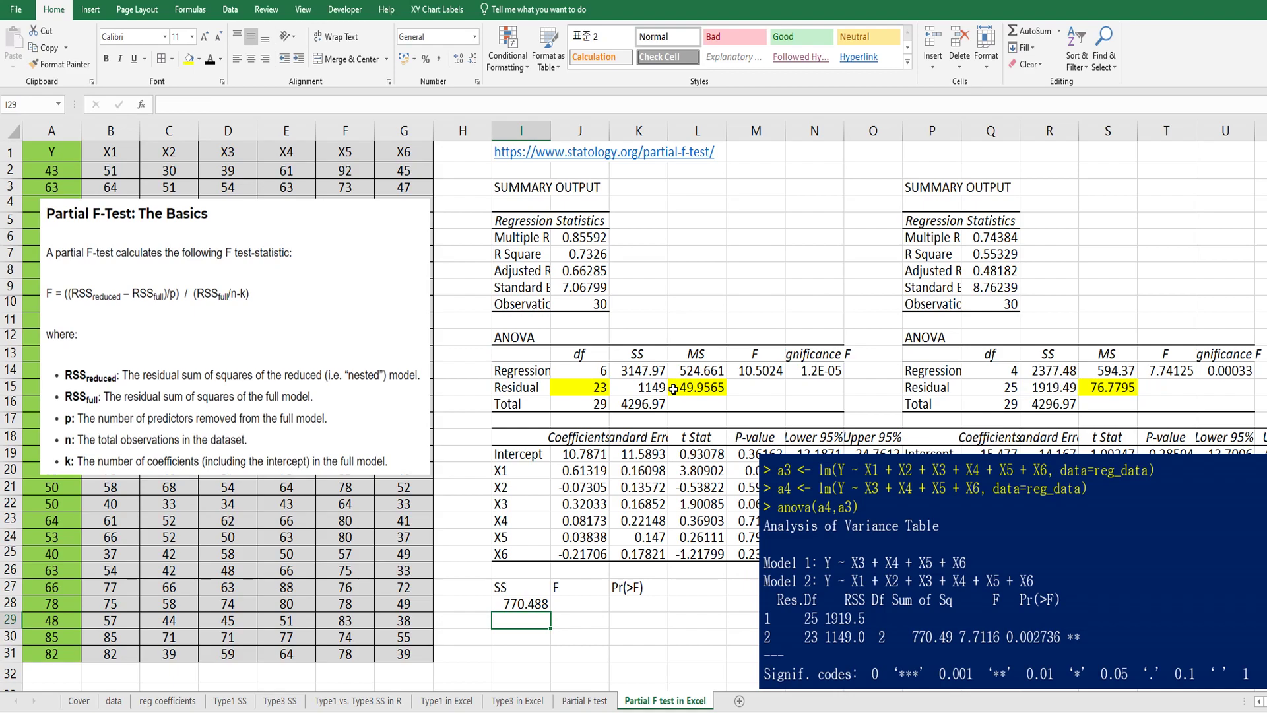
{"action": "left_click", "coordinate": [575, 600]}
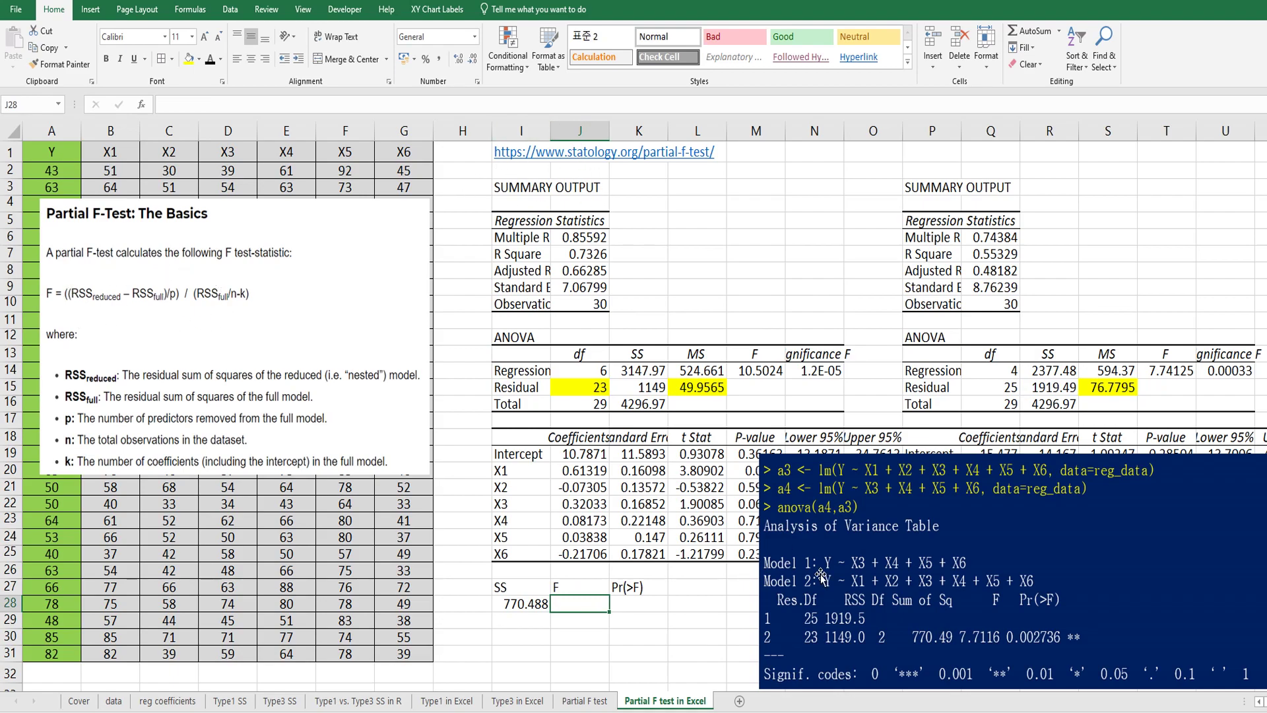
- Start the F formula in J28 with the bracketed SS difference (R15-K15)
{"action": "type", "text": "="}
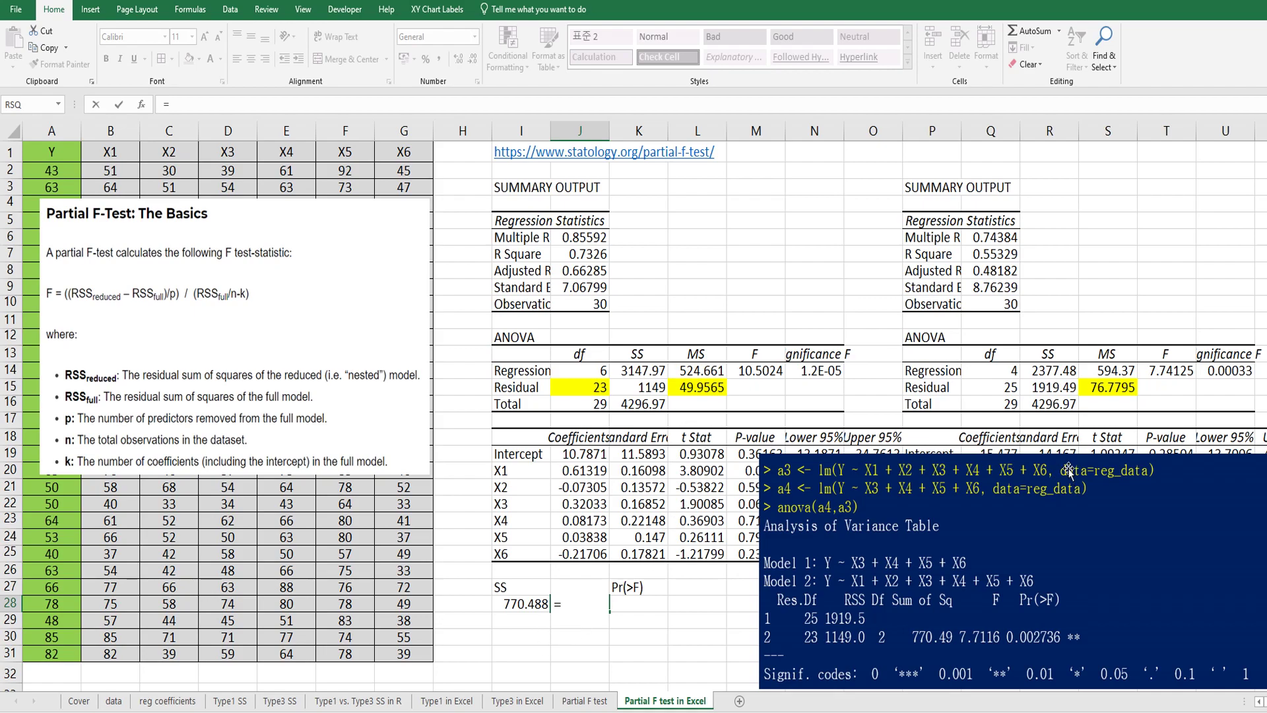
{"action": "left_click", "coordinate": [645, 390]}
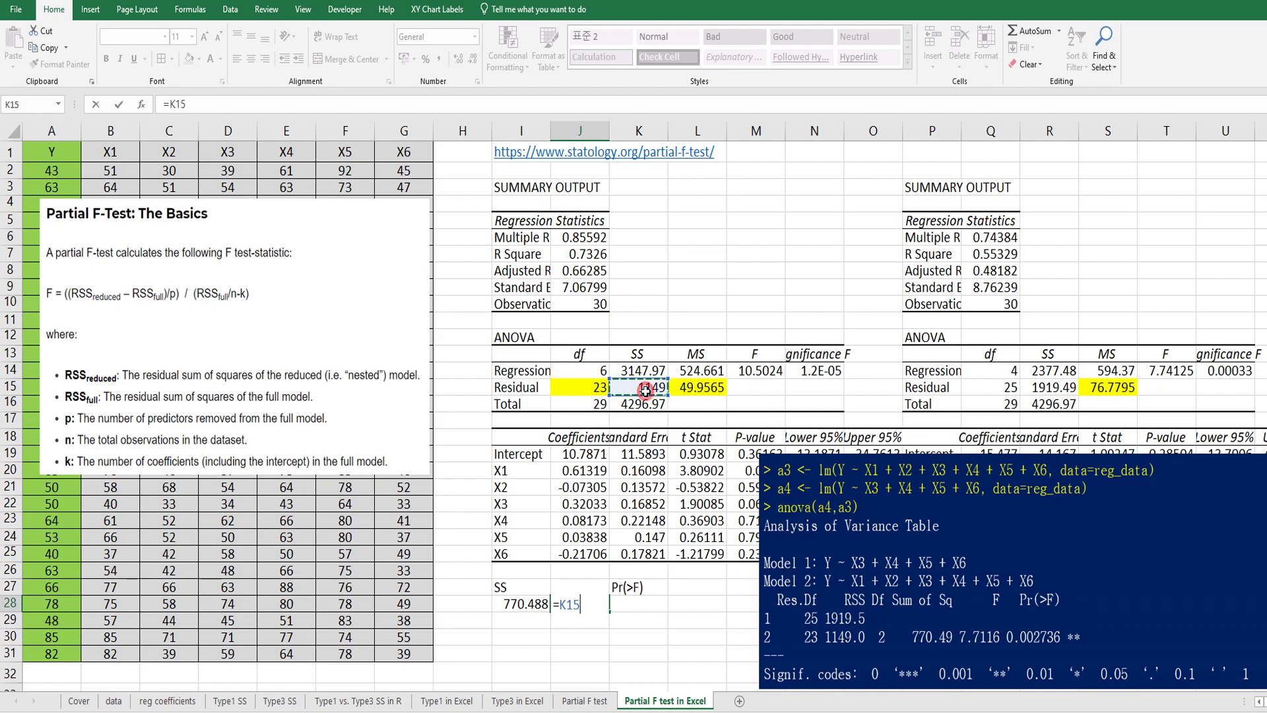
{"action": "left_click", "coordinate": [1025, 388]}
{"action": "type", "text": "-"}
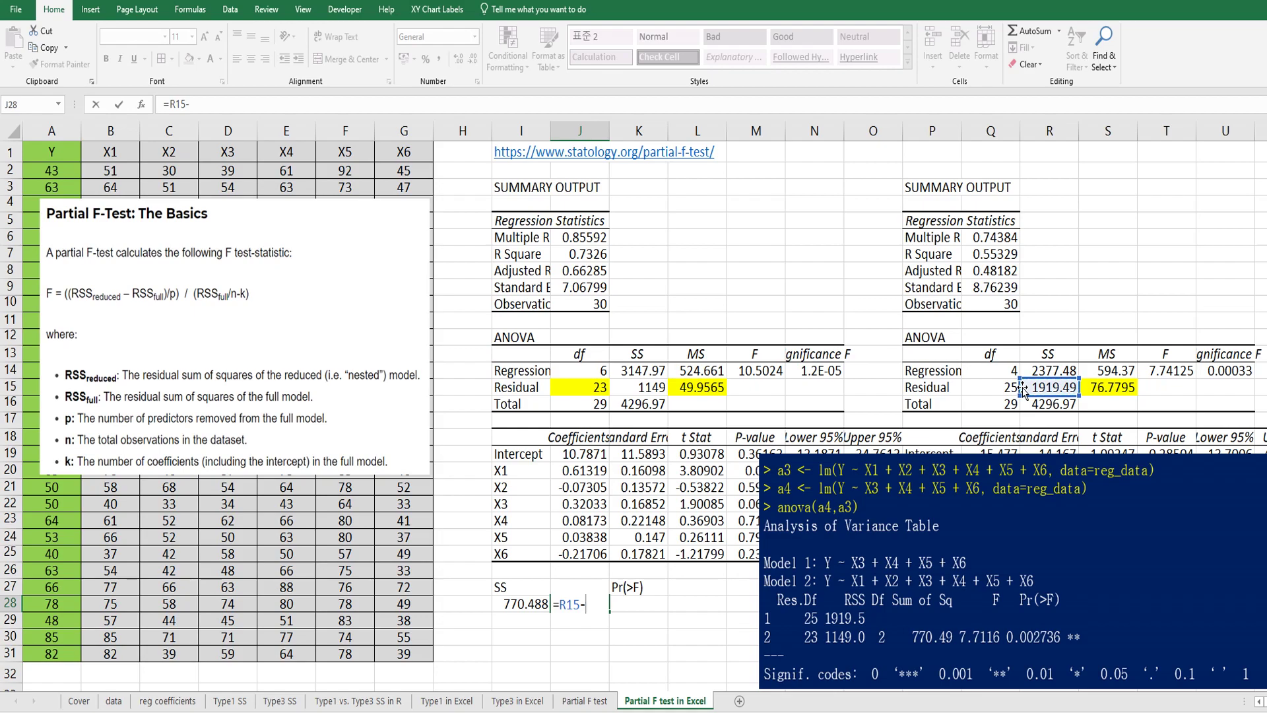
{"action": "left_click", "coordinate": [648, 388]}
{"action": "type", "text": ")"}
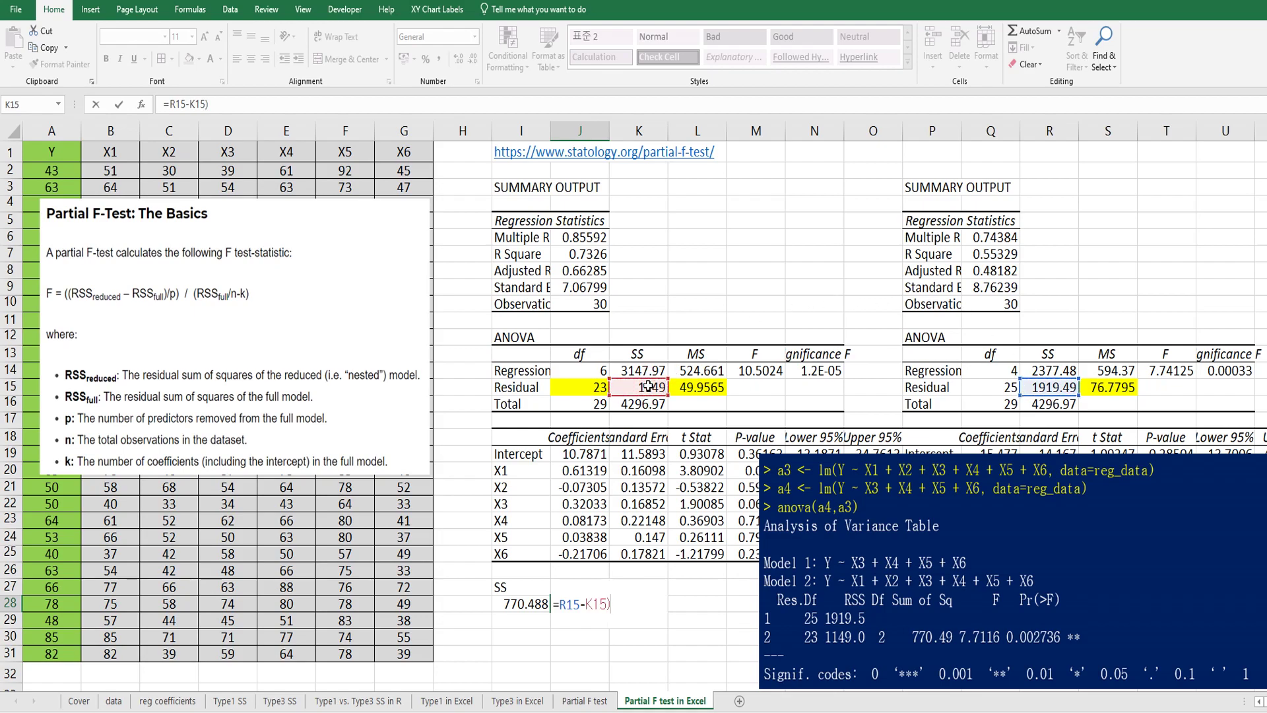
{"action": "left_click", "coordinate": [172, 103]}
{"action": "type", "text": "("}
{"action": "left_click", "coordinate": [235, 105]}
- Finish it as =(R15-K15)/2/(K15/J15), giving the partial F statistic 7.71158
{"action": "type", "text": "/"}
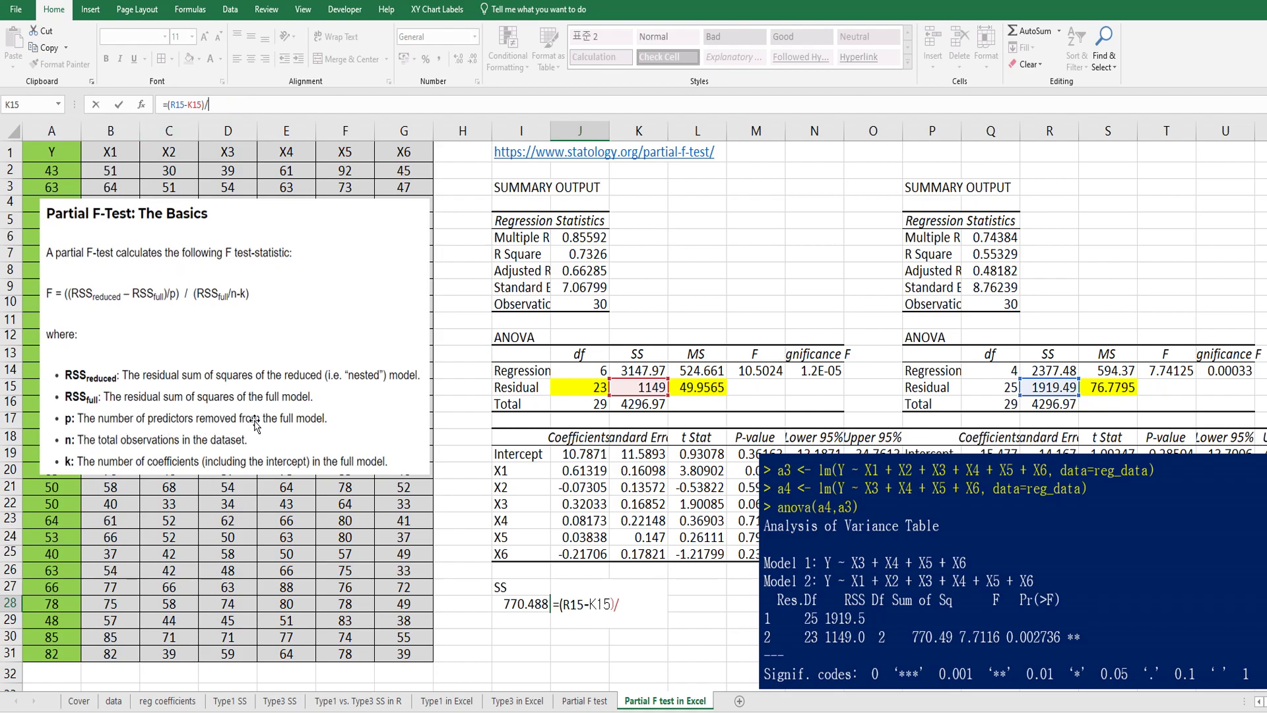
{"action": "type", "text": "2/("}
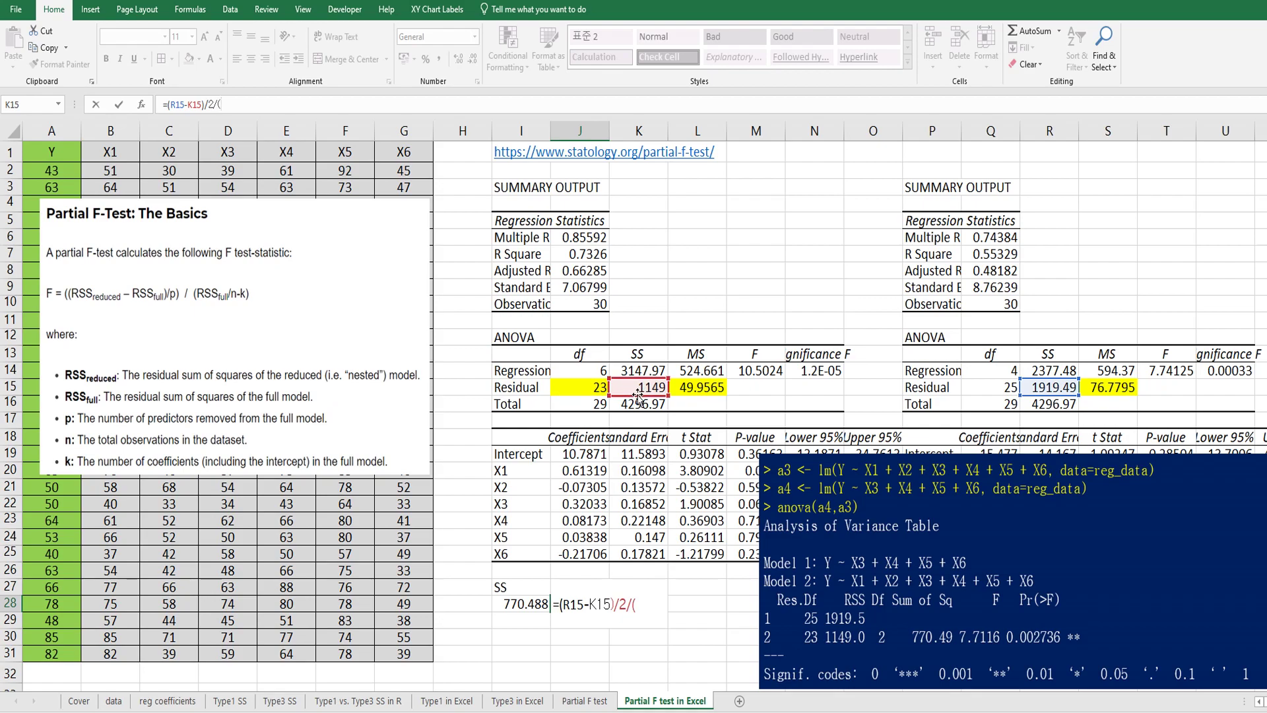
{"action": "left_click", "coordinate": [643, 390]}
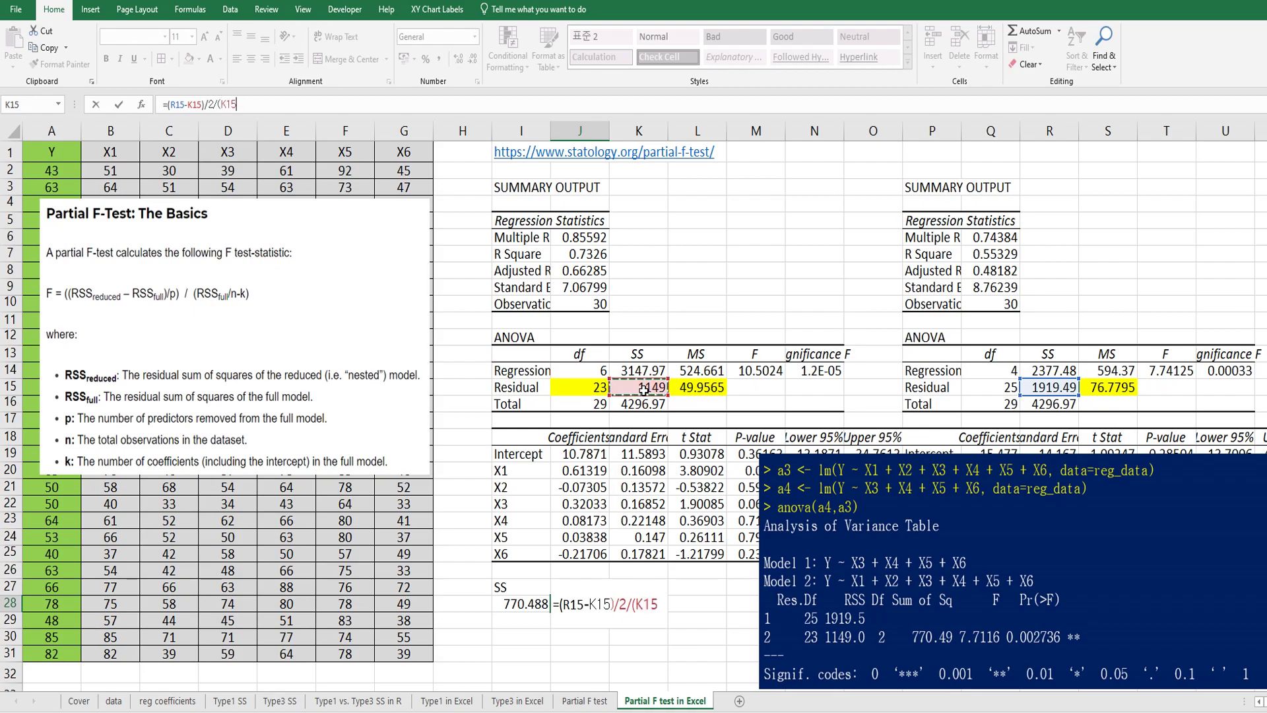
{"action": "type", "text": "/"}
{"action": "left_click", "coordinate": [594, 389]}
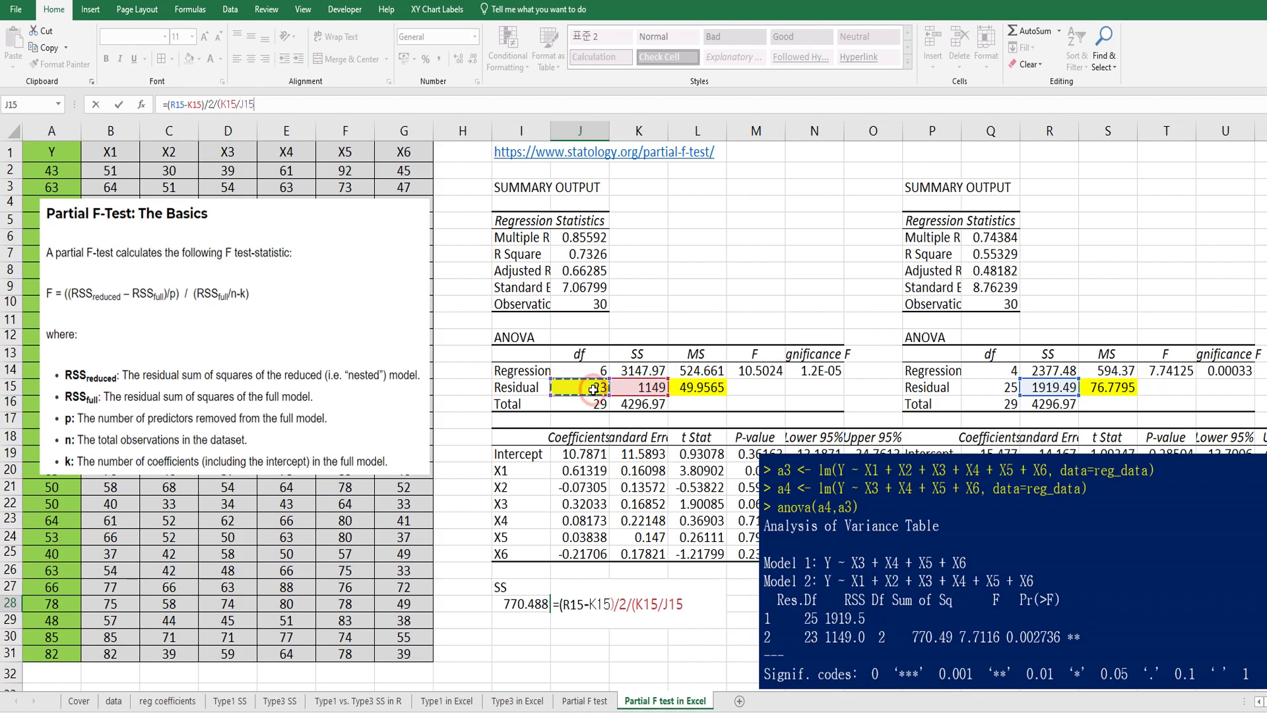
{"action": "type", "text": ")"}
{"action": "key", "text": "Return"}
{"action": "key", "text": "Up"}
{"action": "key", "text": "Right"}
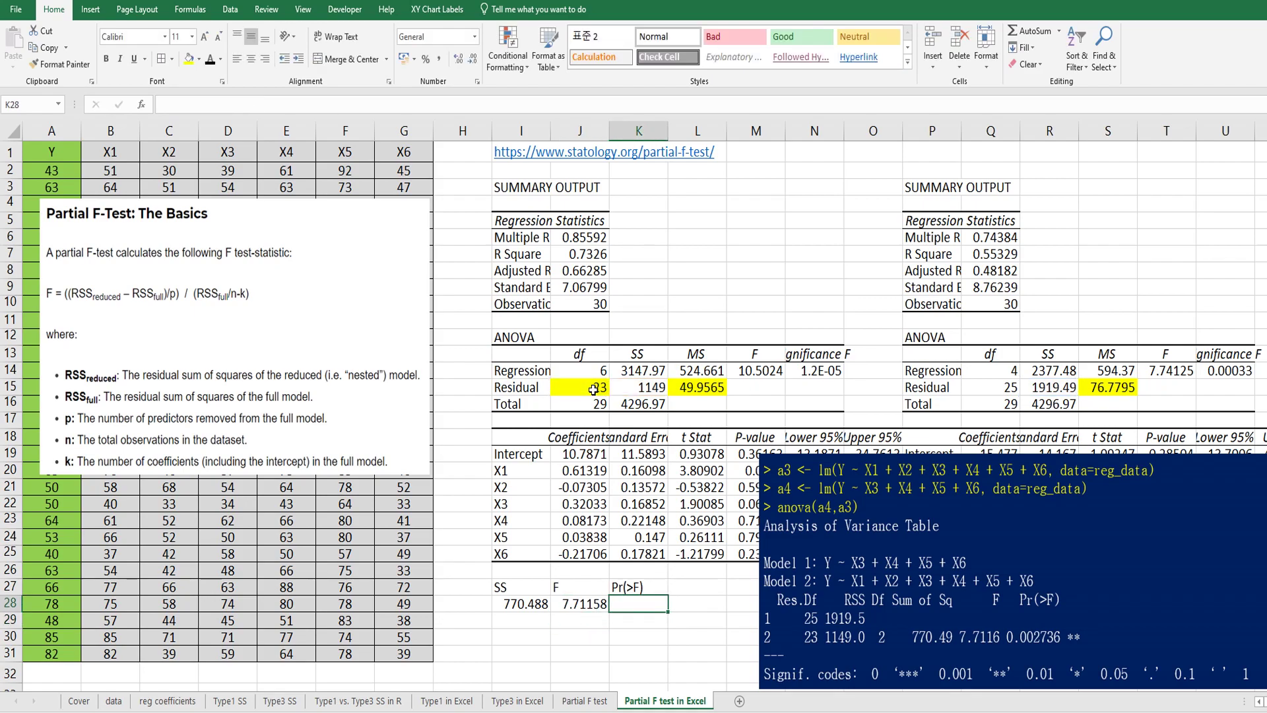
- Enter =1-F.DIST(J28,2,23,TRUE) in K28 and add two decimals to show 0.002736
{"action": "type", "text": "="}
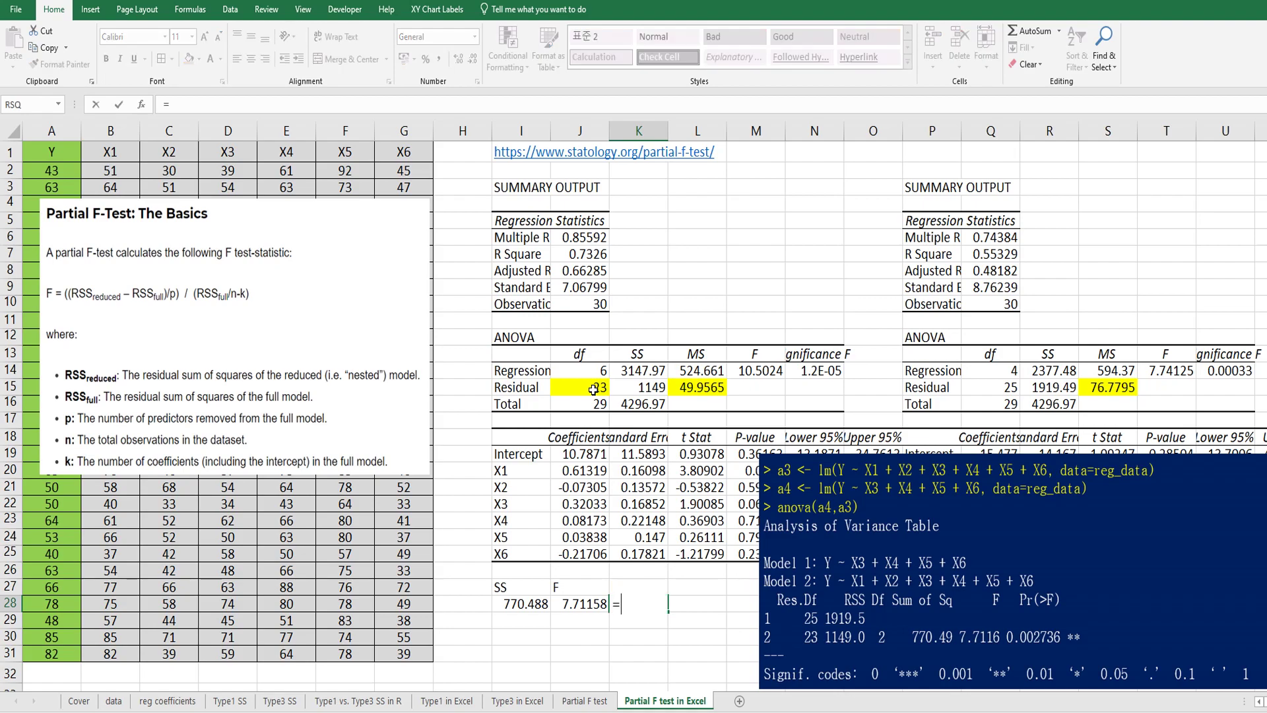
{"action": "type", "text": "1-f.dis"}
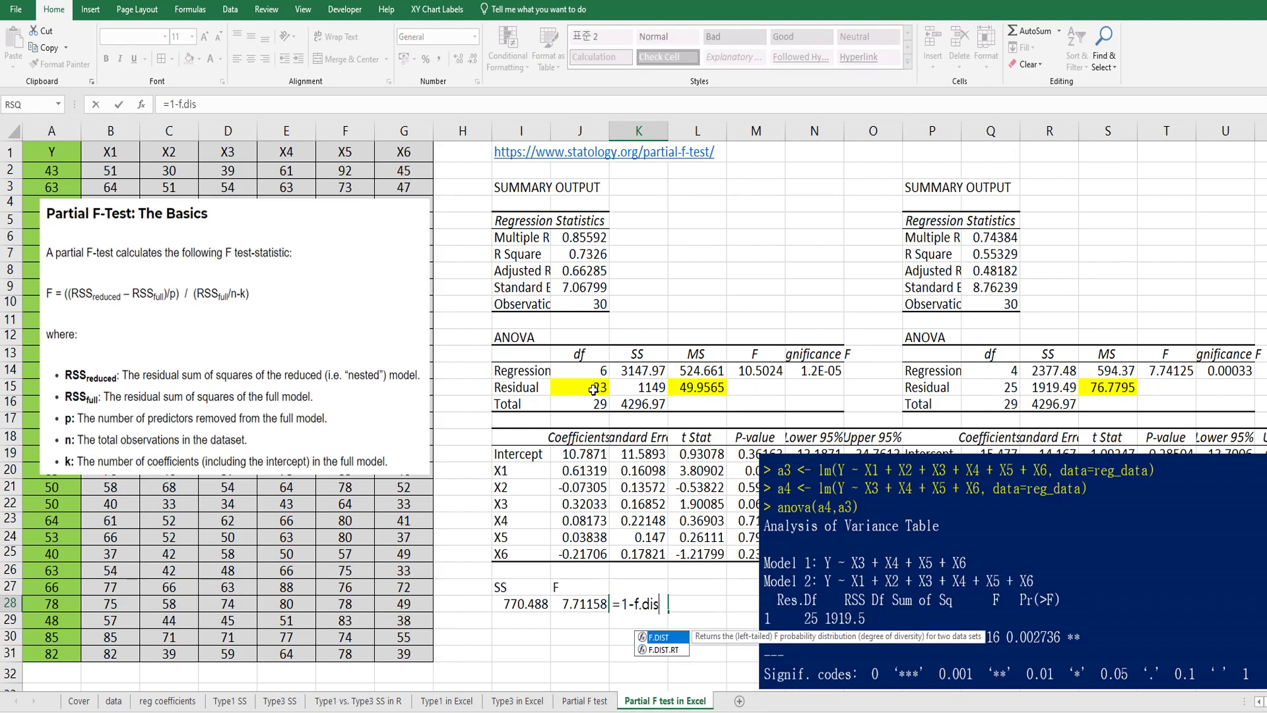
{"action": "type", "text": "t("}
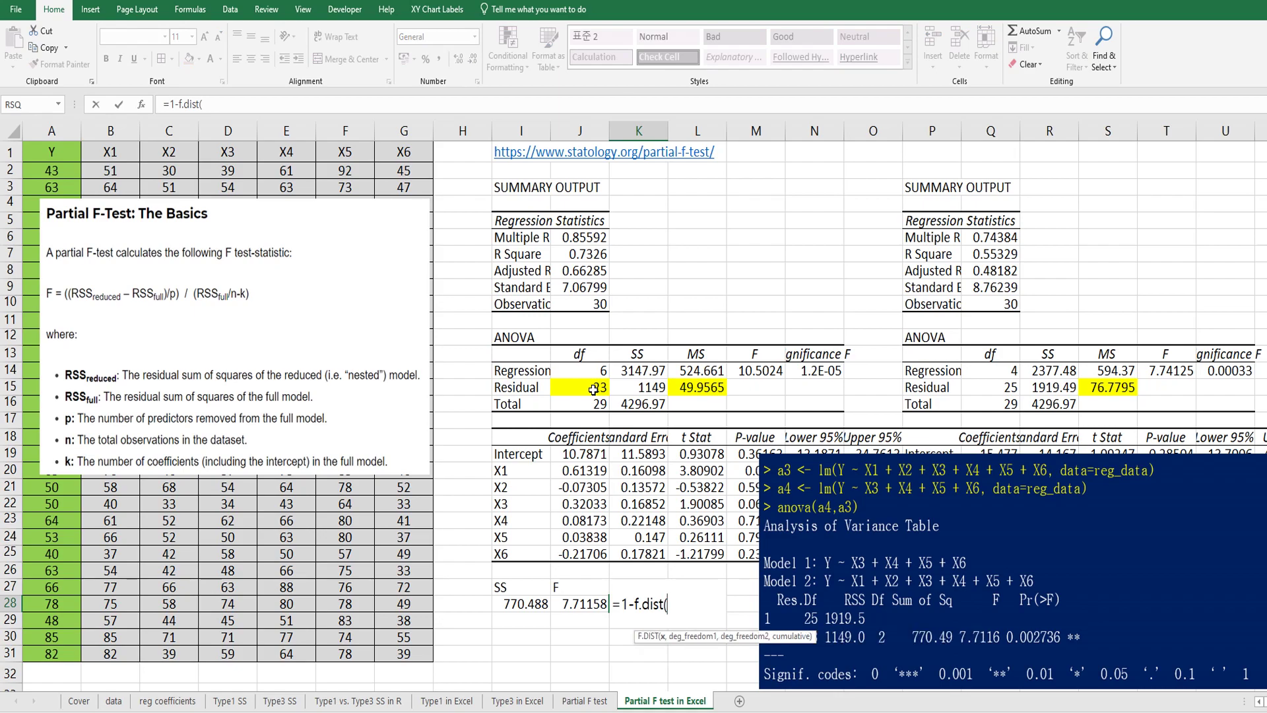
{"action": "left_click", "coordinate": [568, 603]}
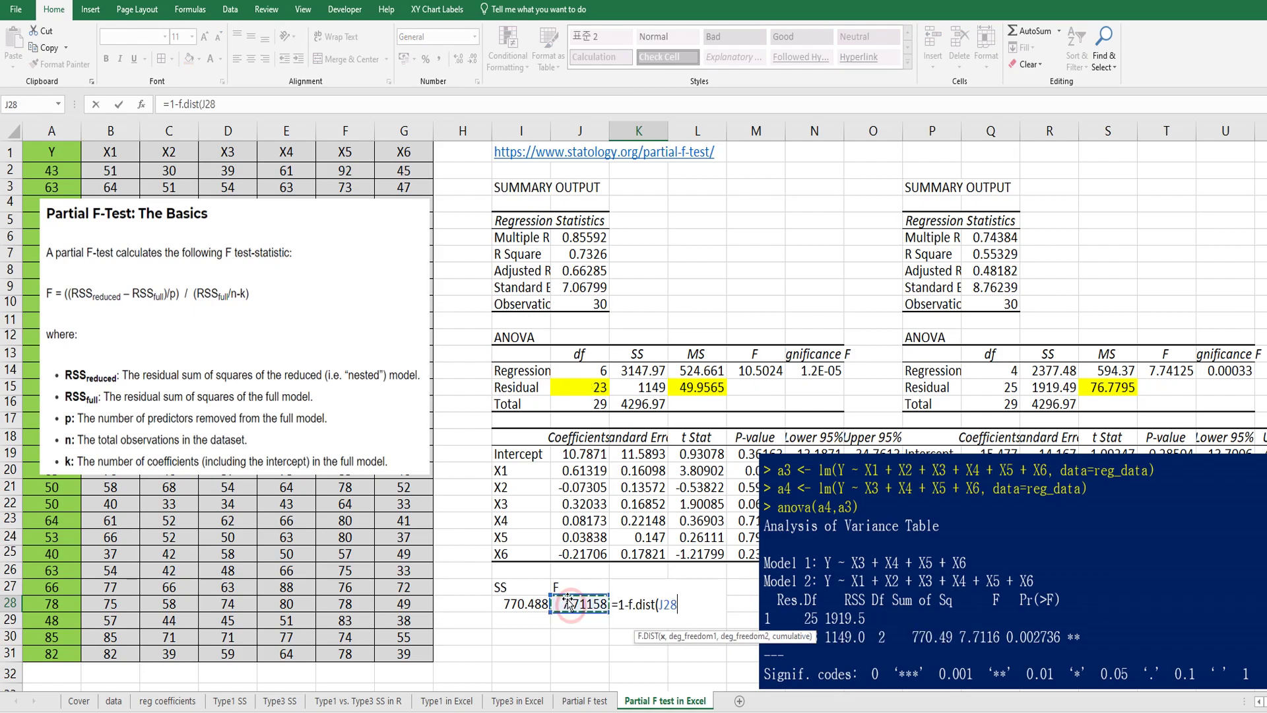
{"action": "type", "text": ","}
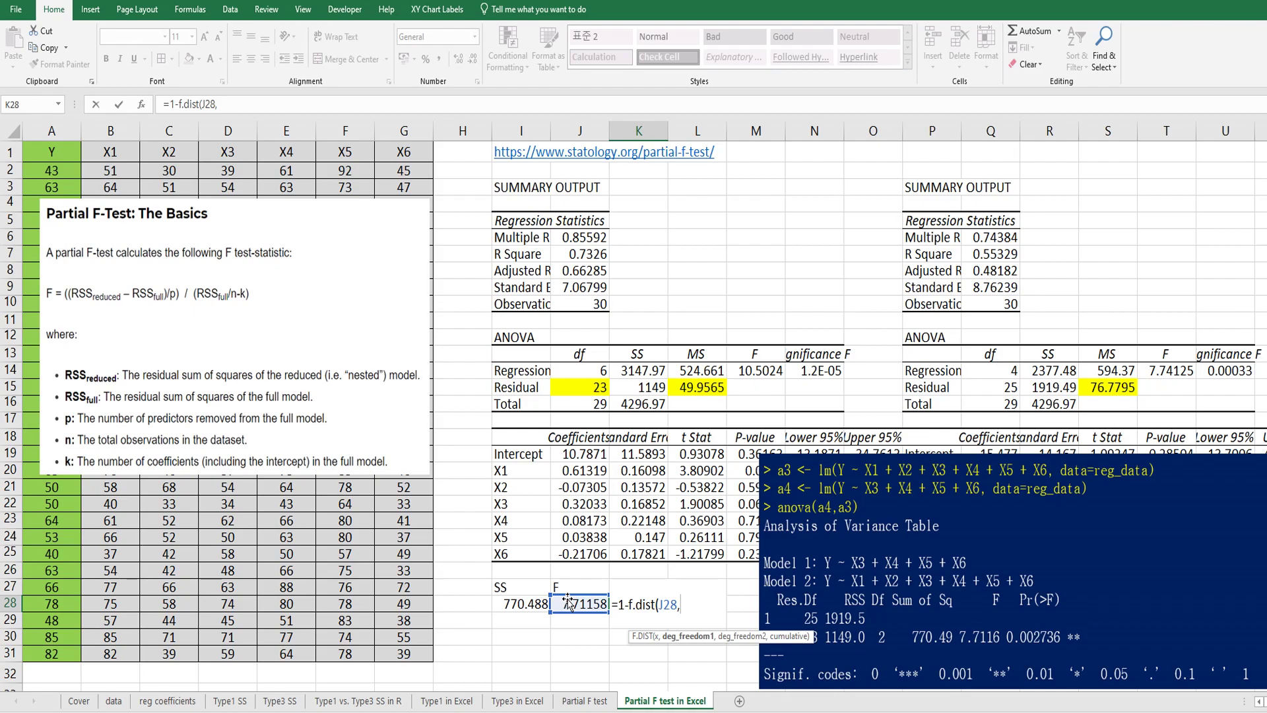
{"action": "type", "text": "2,"}
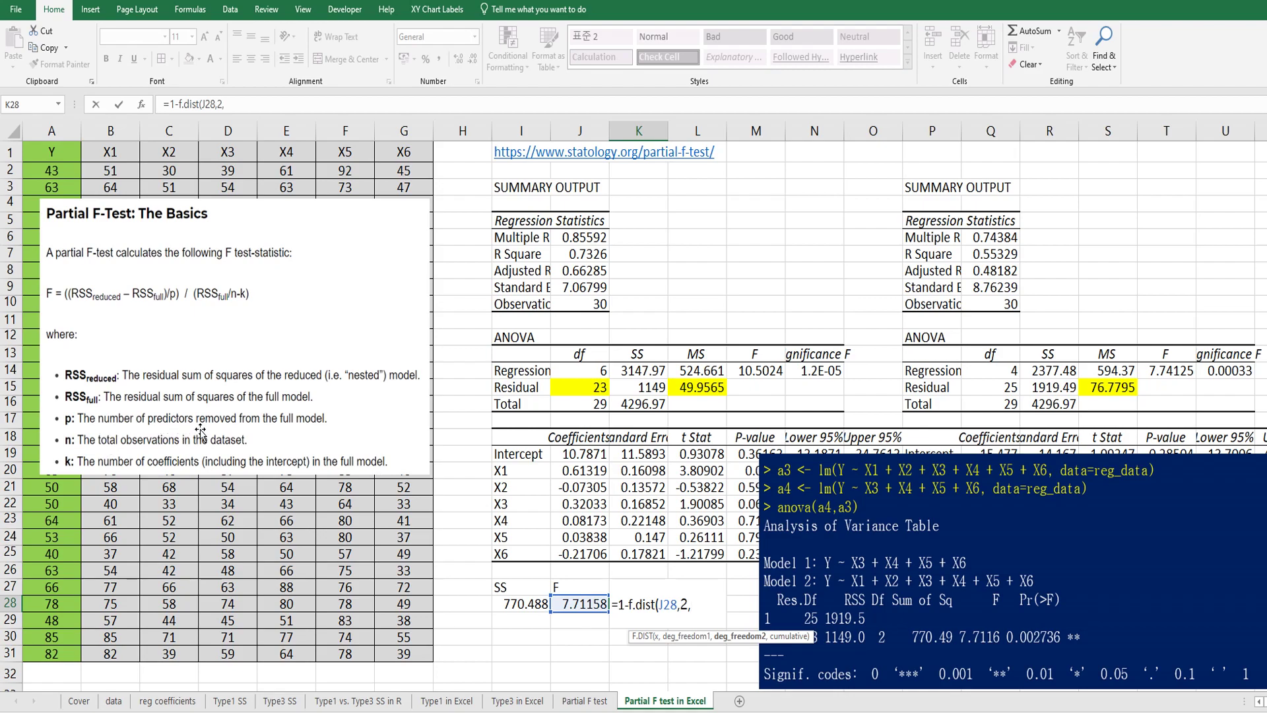
{"action": "type", "text": "23,true"}
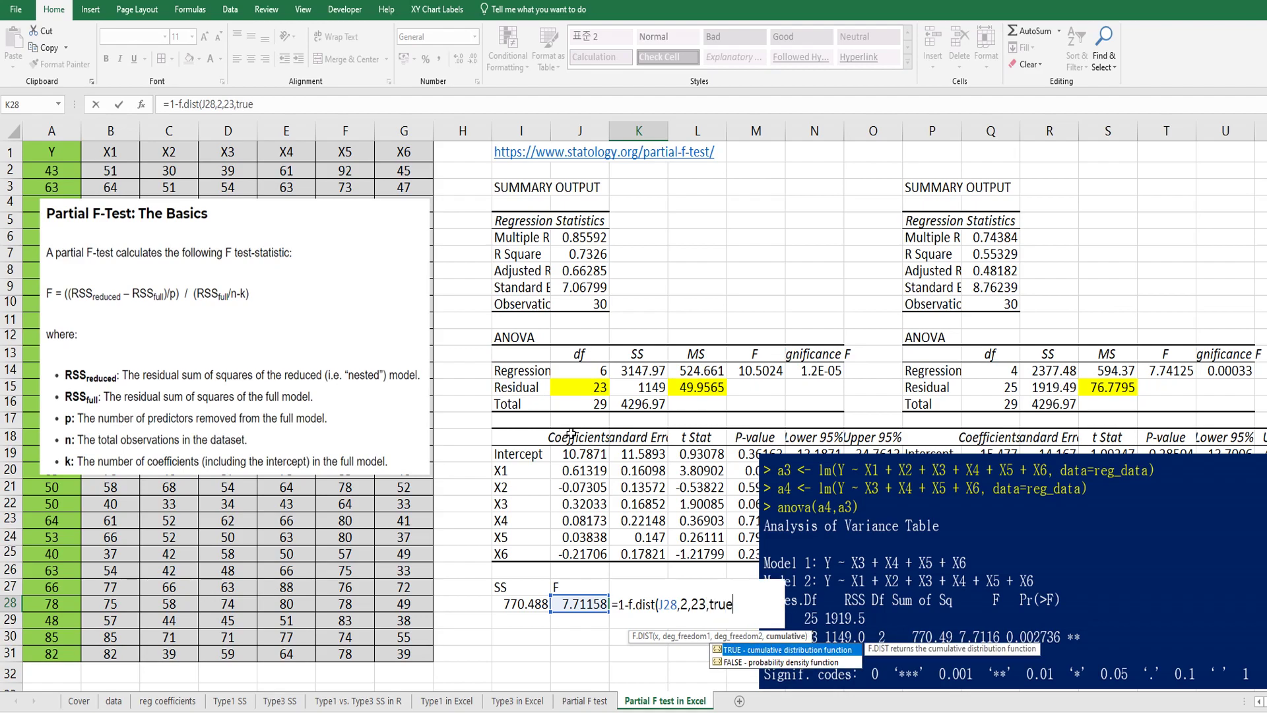
{"action": "type", "text": ")"}
{"action": "key", "text": "Return"}
{"action": "key", "text": "Up"}
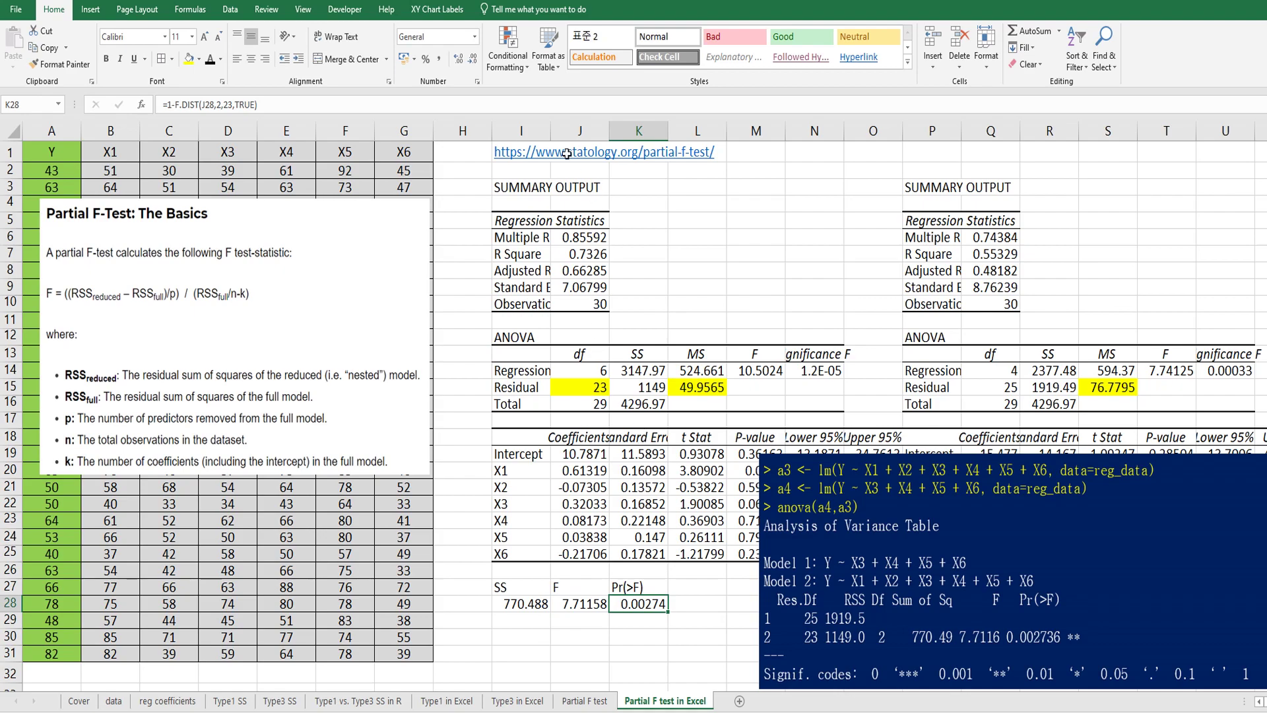
{"action": "left_click", "coordinate": [473, 60]}
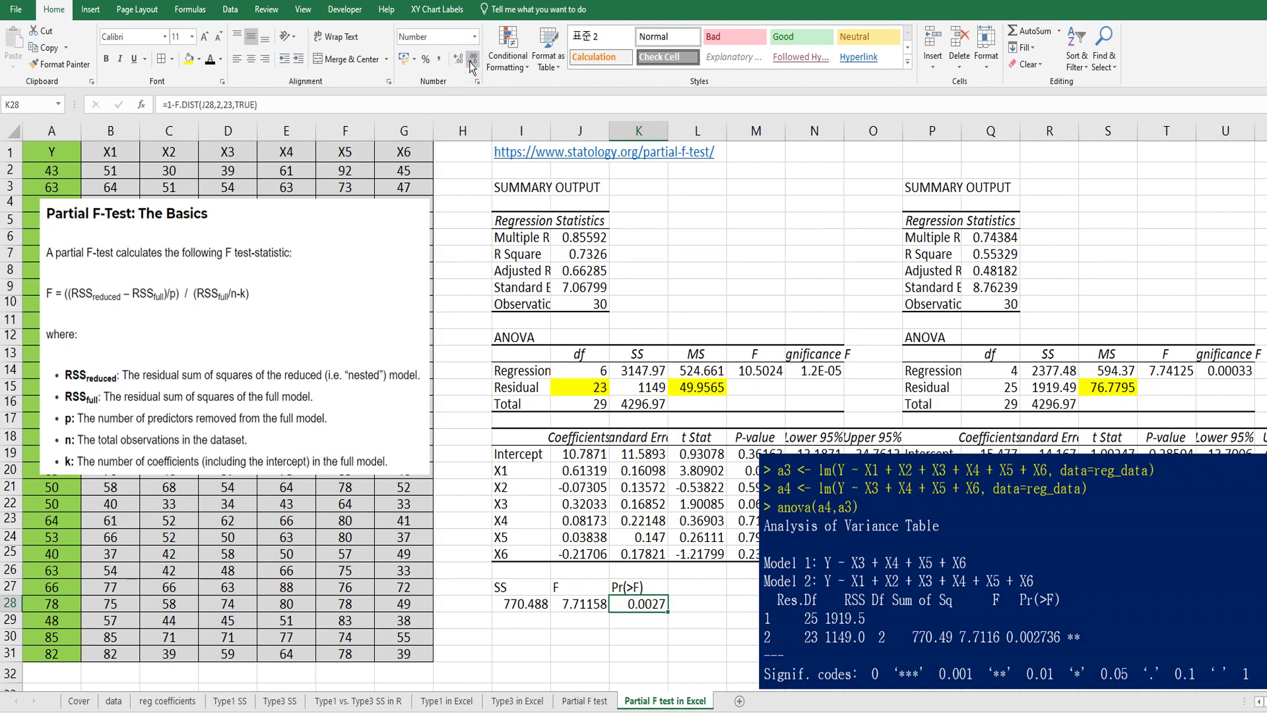
{"action": "left_click", "coordinate": [458, 59]}
{"action": "left_click", "coordinate": [458, 60]}
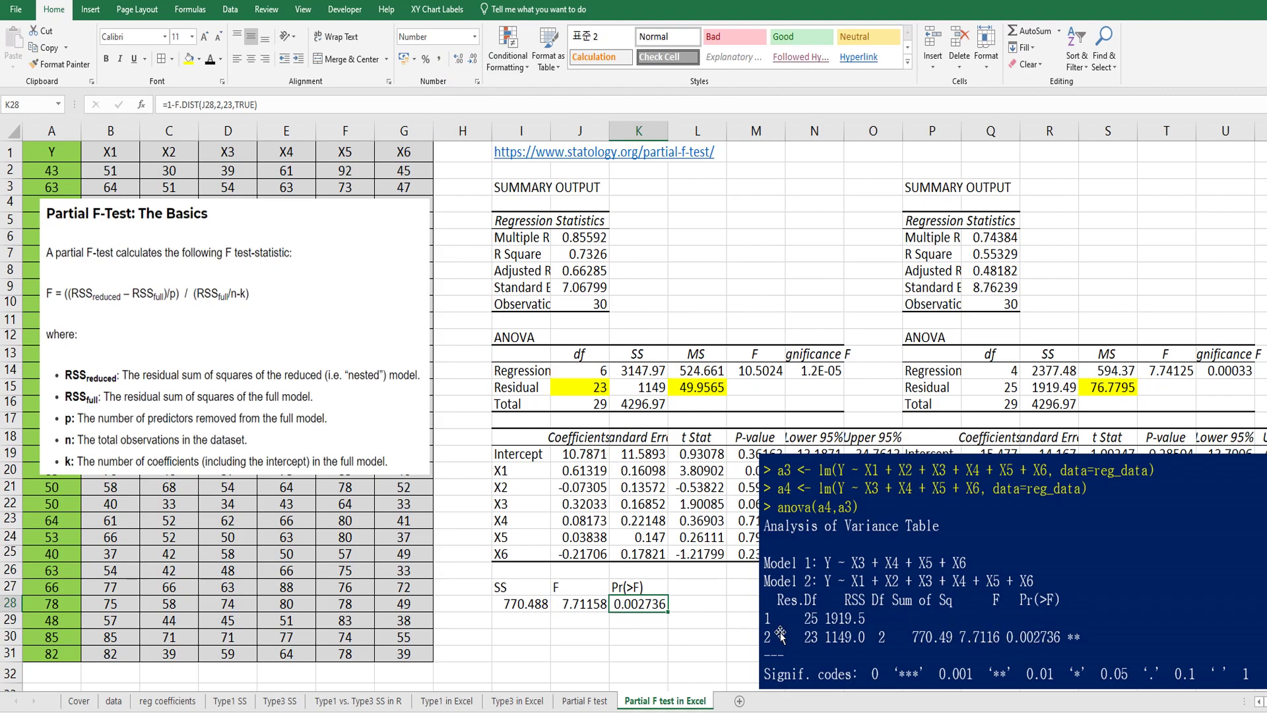
- Fill the labels and results block I27:K28 with yellow
{"action": "left_click_drag", "start_coordinate": [516, 587], "coordinate": [670, 613]}
{"action": "left_click", "coordinate": [189, 59]}
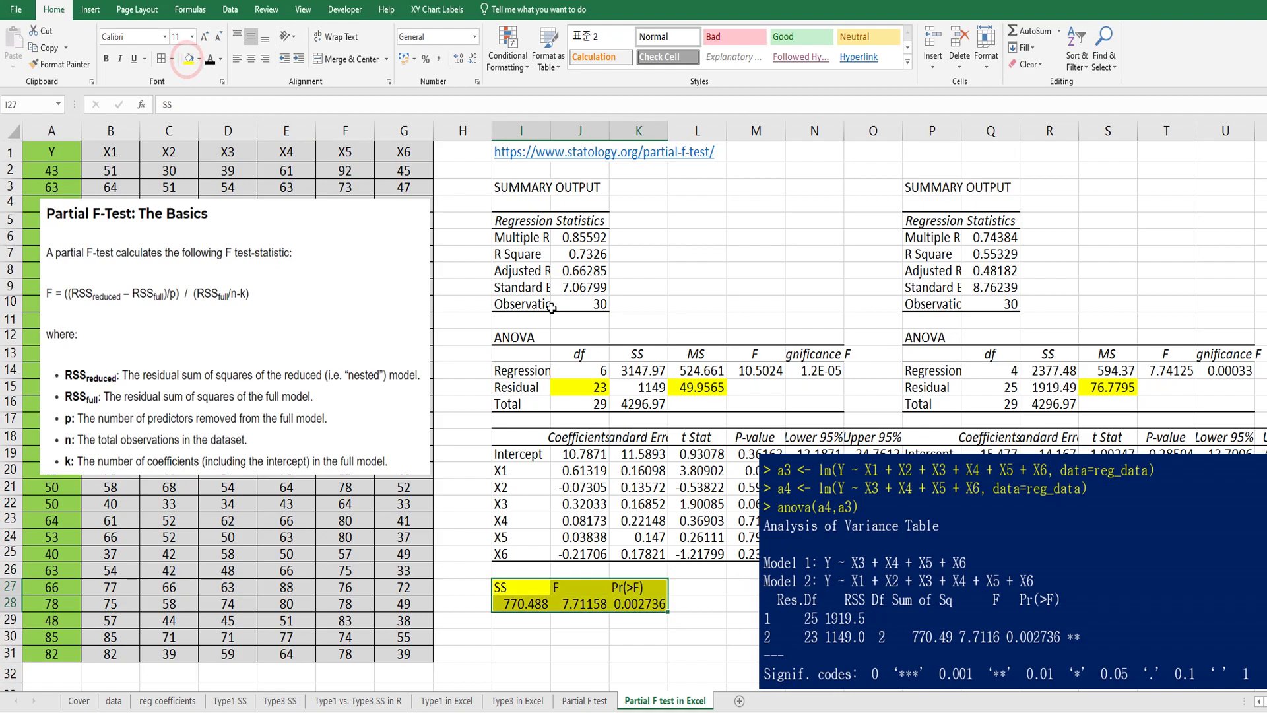
{"action": "left_click", "coordinate": [642, 637]}
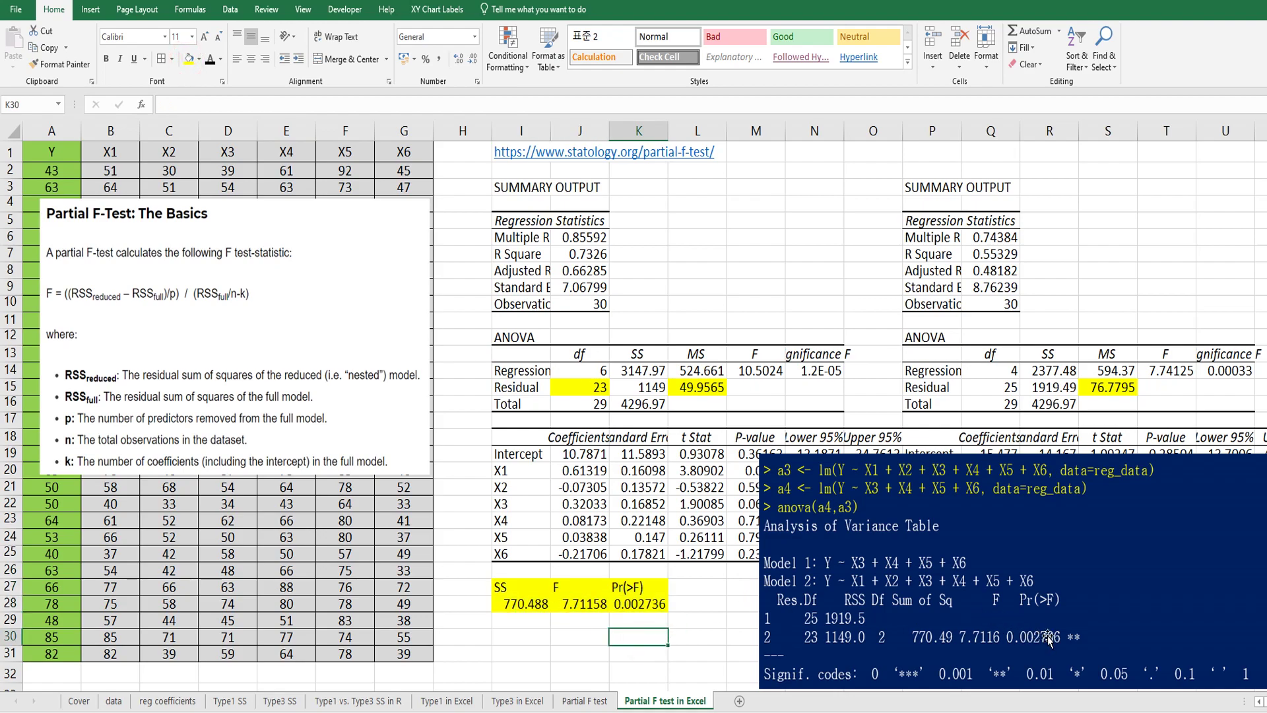